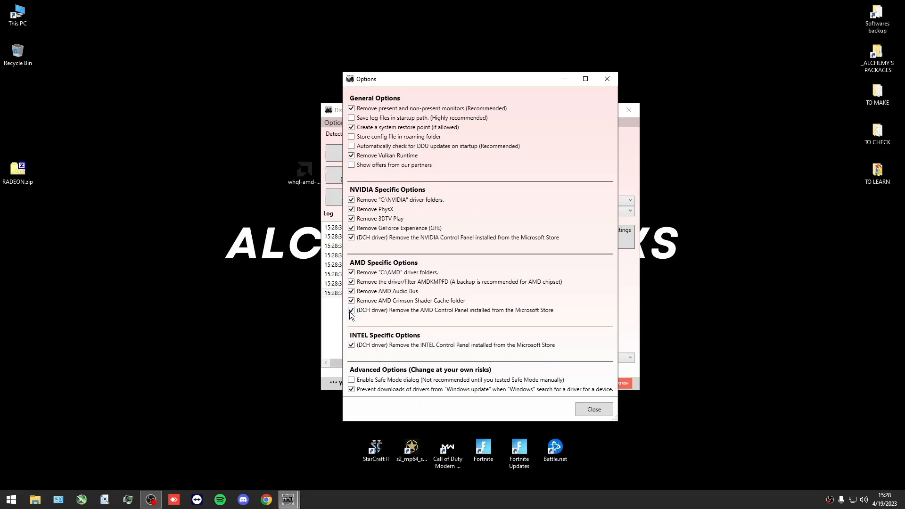
Step: Close the Display Driver Uninstaller options with AMD Control Panel removal enabled, and exit the program once the clean uninstall is complete
click(351, 311)
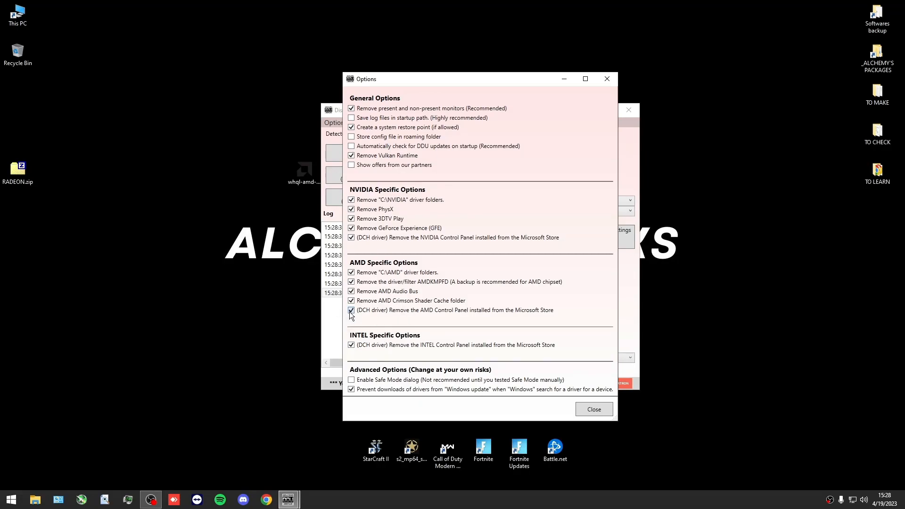
click(593, 410)
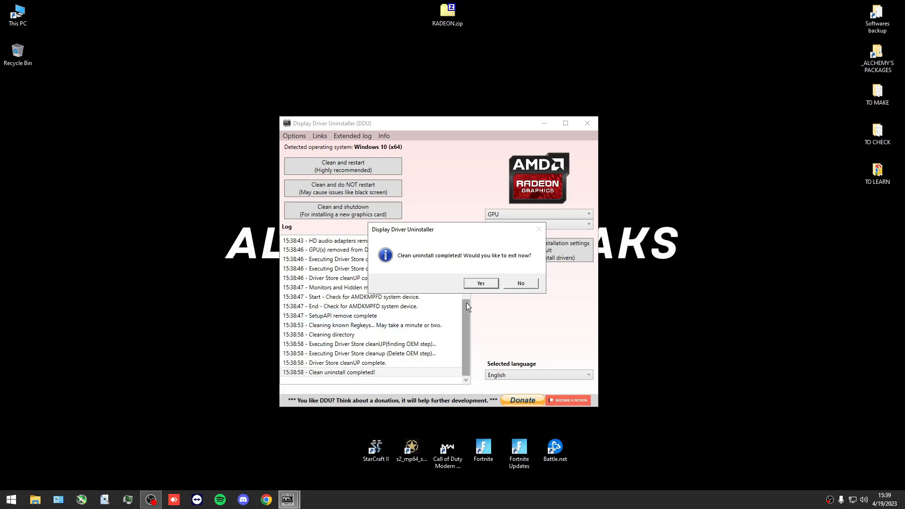
click(478, 284)
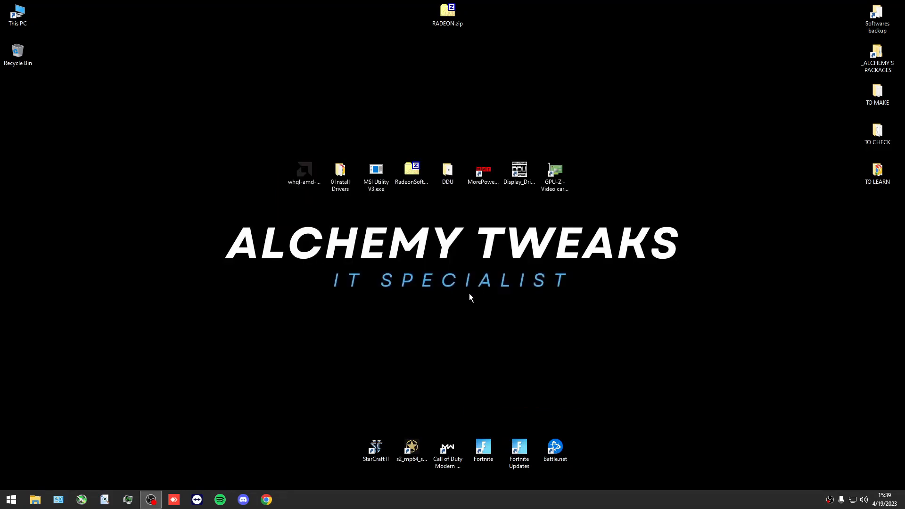
Step: On AMD's support page in Chrome, open the graphics driver page for the AMD Radeon RX 5700 XT from the 5700 Series
double_click(340, 172)
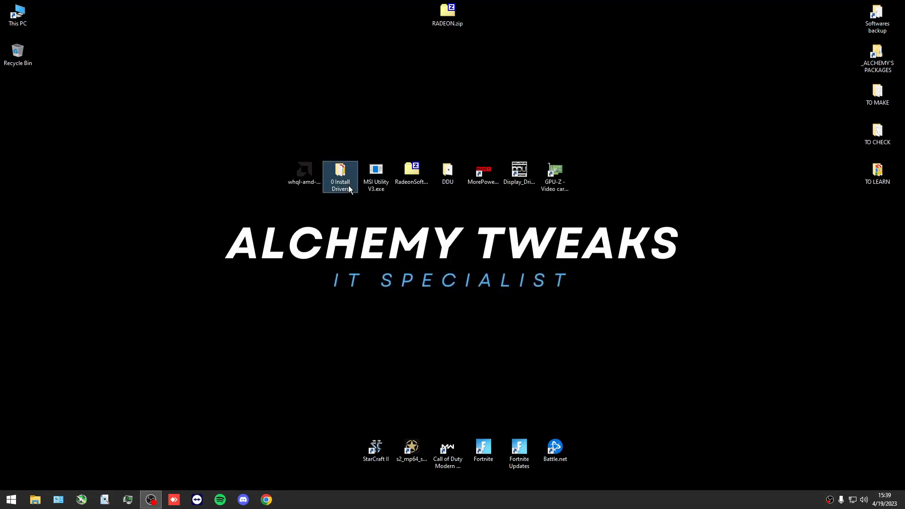
double_click(300, 166)
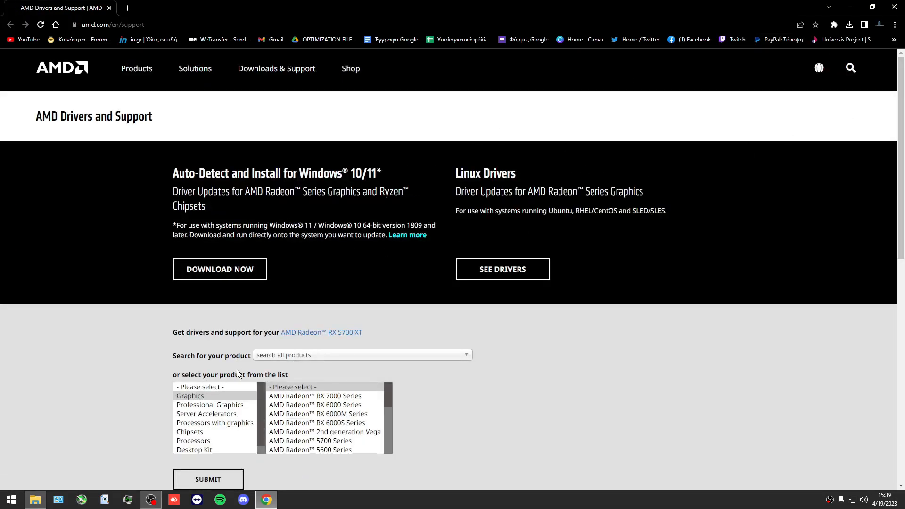
scroll(310, 286, down, 2)
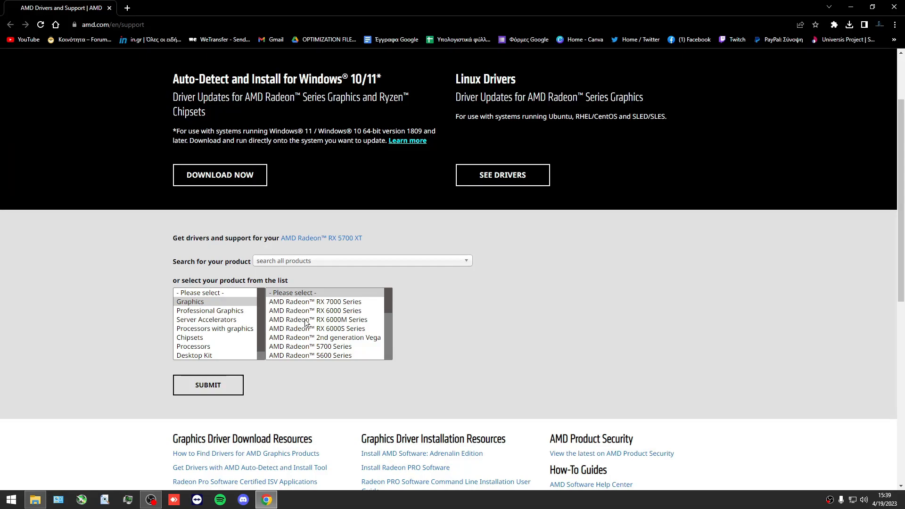
click(324, 347)
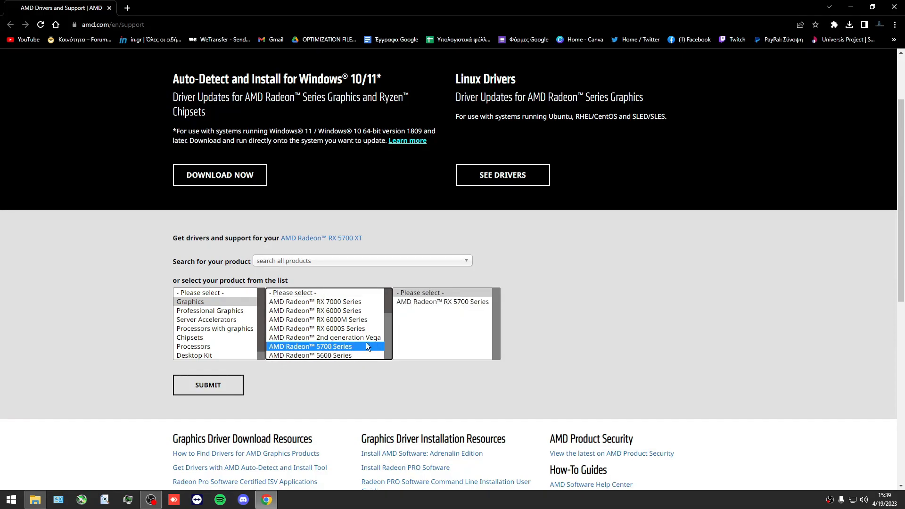
click(443, 302)
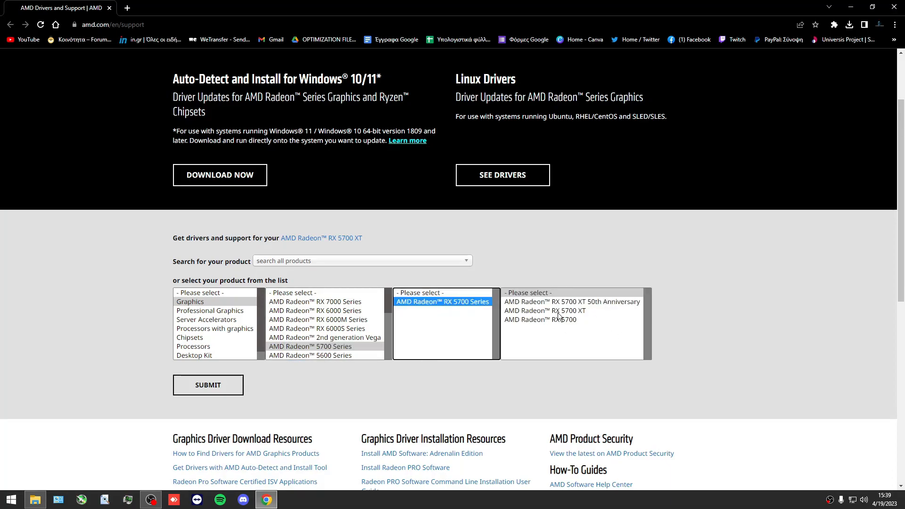
click(559, 311)
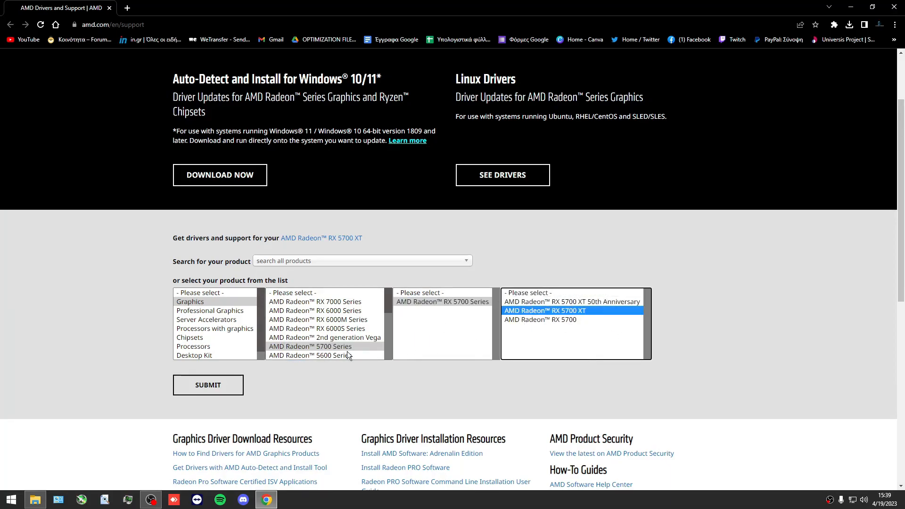
click(206, 389)
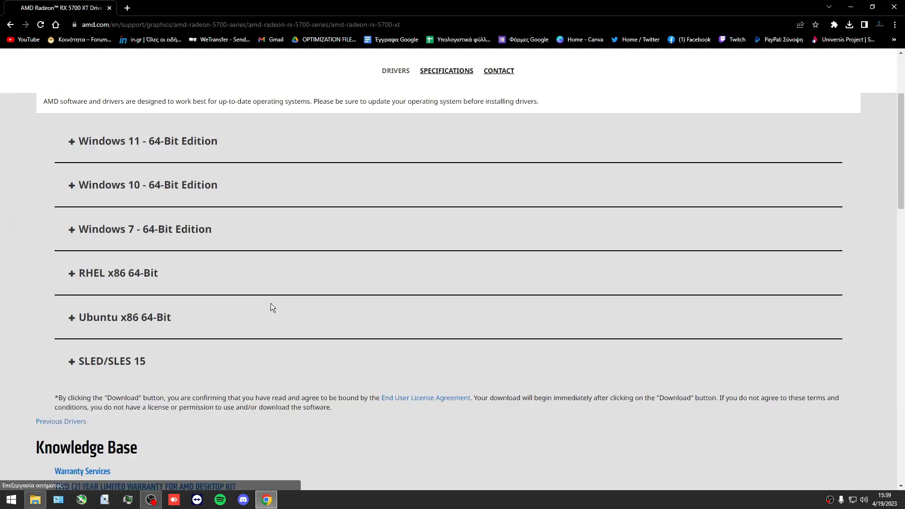
Step: Expand the Windows 10 64-Bit Edition drivers and start downloading AMD Software: Adrenalin Edition 23.4.1
click(127, 187)
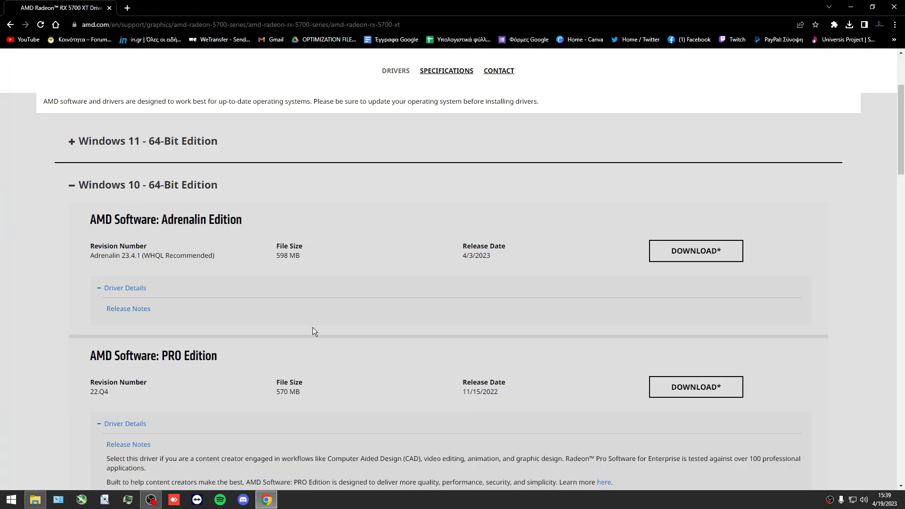
triple_click(92, 219)
click(266, 222)
drag(256, 358, 80, 362)
click(80, 361)
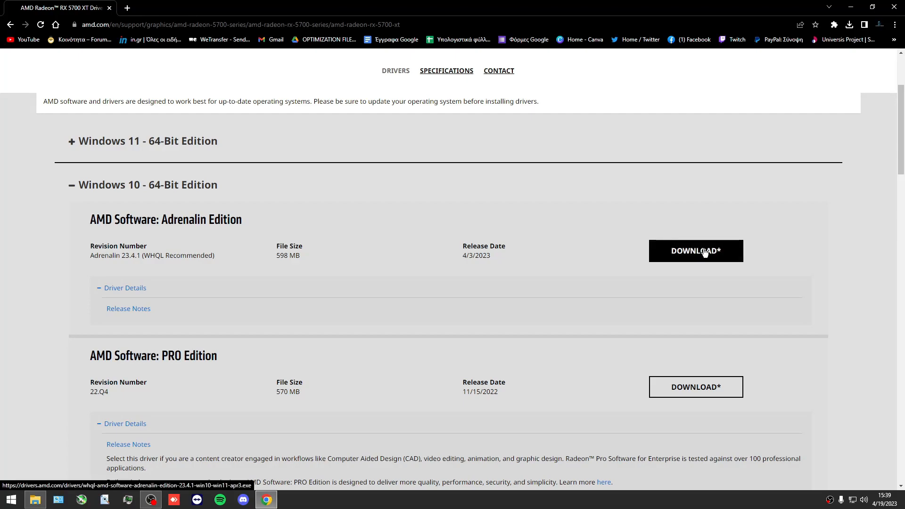
click(731, 253)
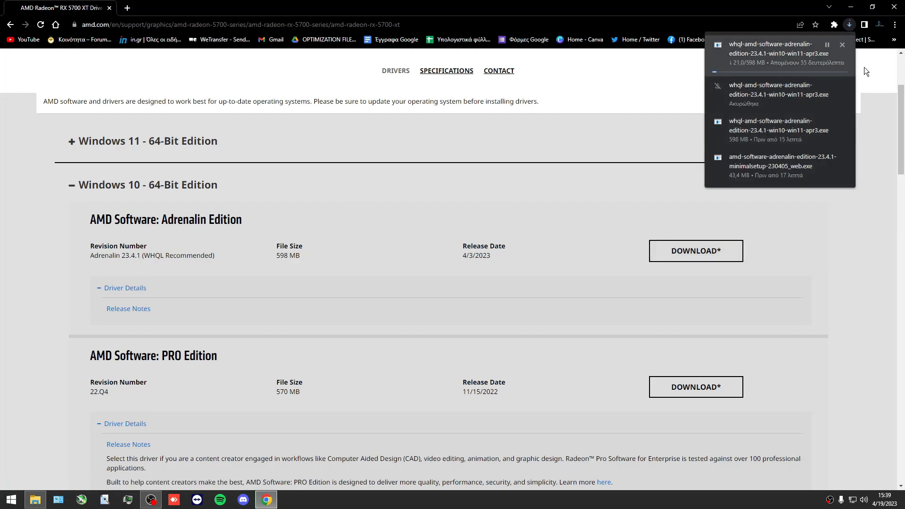
Step: Cancel the running Adrenalin Edition download and close the browser
click(843, 46)
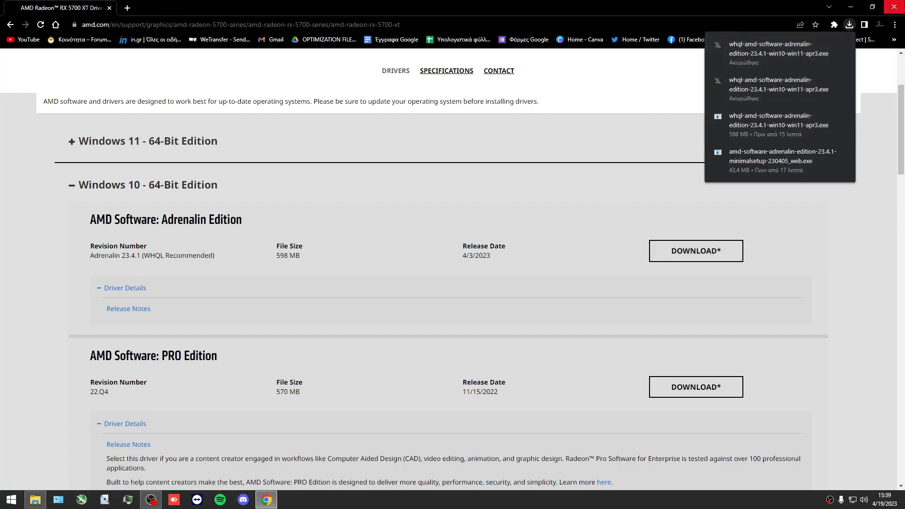
click(895, 6)
click(792, 99)
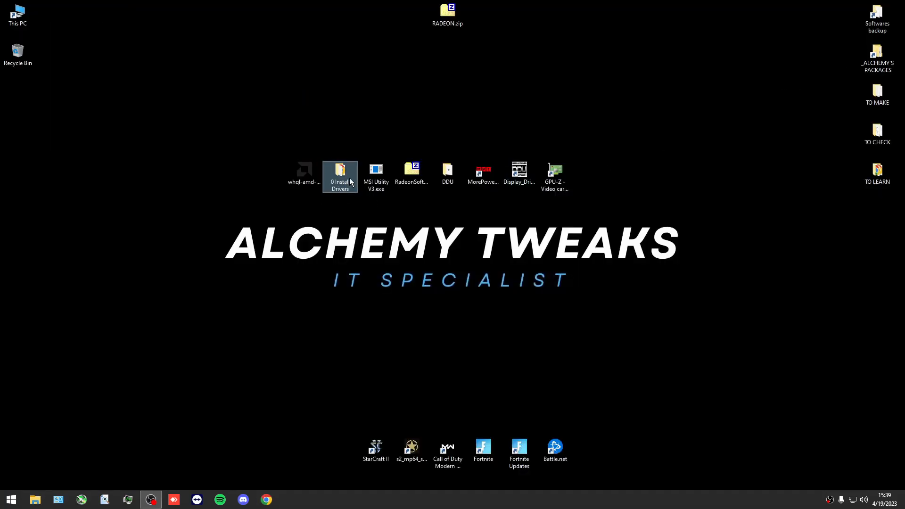
Step: Create a new folder on the desktop, move RadeonSoftwareSlimmer_1.8.0_net60.zip into it and open the folder
click(418, 173)
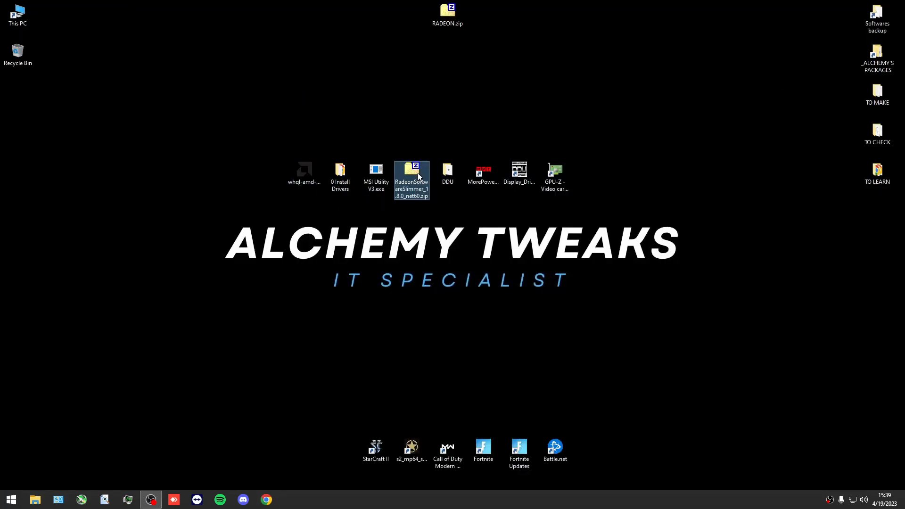
right_click(418, 173)
click(393, 252)
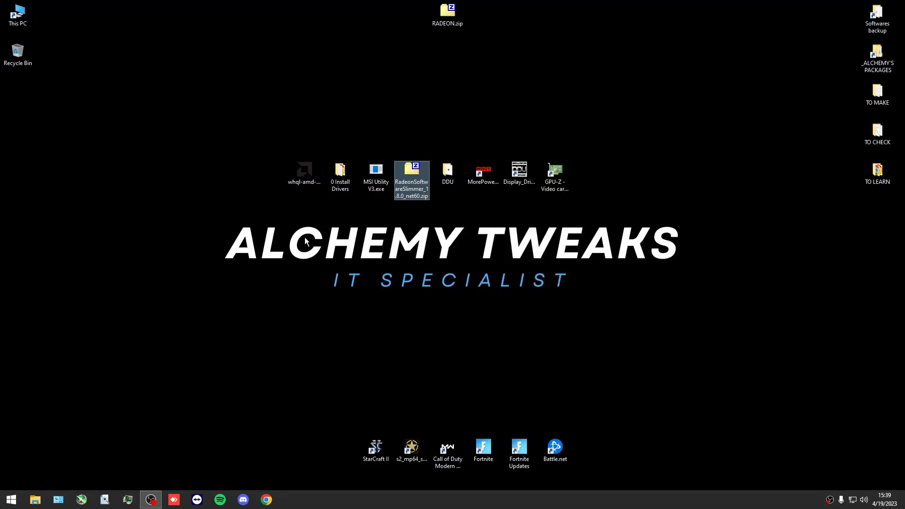
right_click(306, 238)
click(408, 317)
drag(411, 188, 253, 174)
double_click(254, 175)
Step: Extract the RadeonSoftwareSlimmer archive directly into the new folder and move the folder window aside
right_click(338, 157)
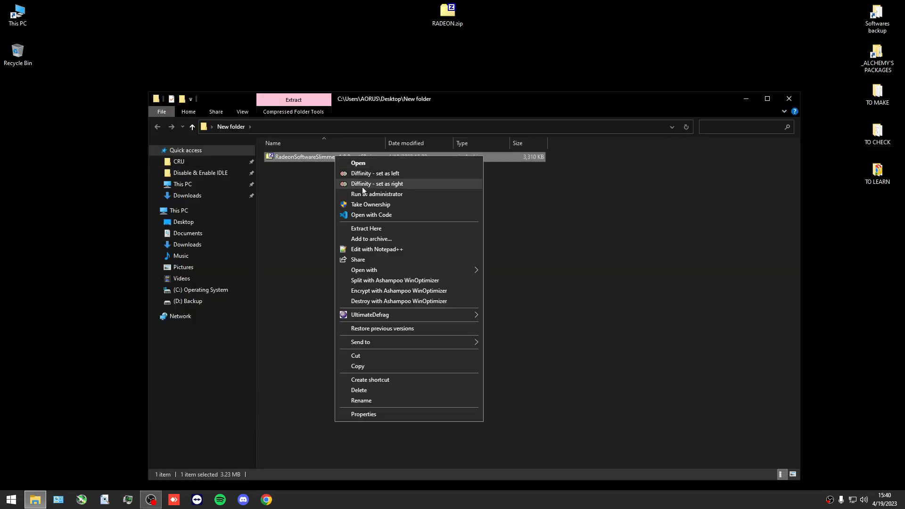
click(365, 229)
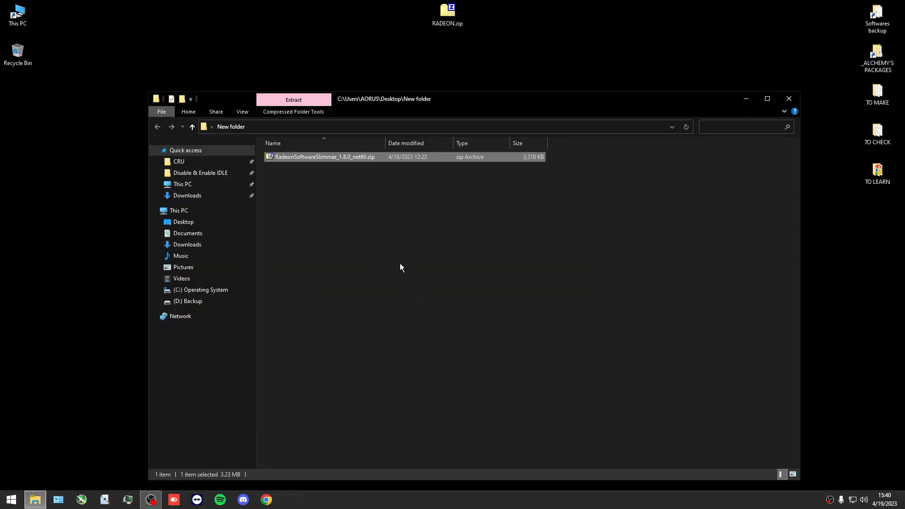
click(653, 388)
drag(390, 101, 629, 82)
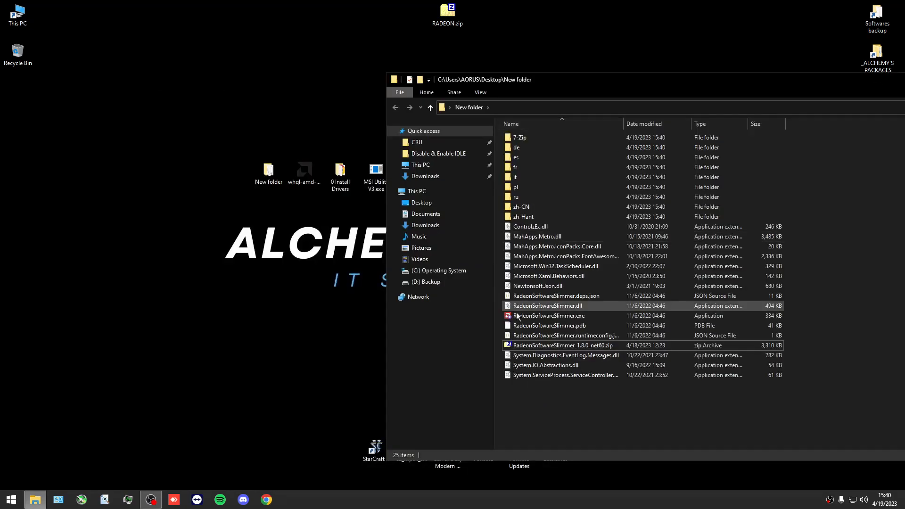
Step: Launch RadeonSoftwareSlimmer.exe and go to its Pre Install section
right_click(527, 316)
click(543, 21)
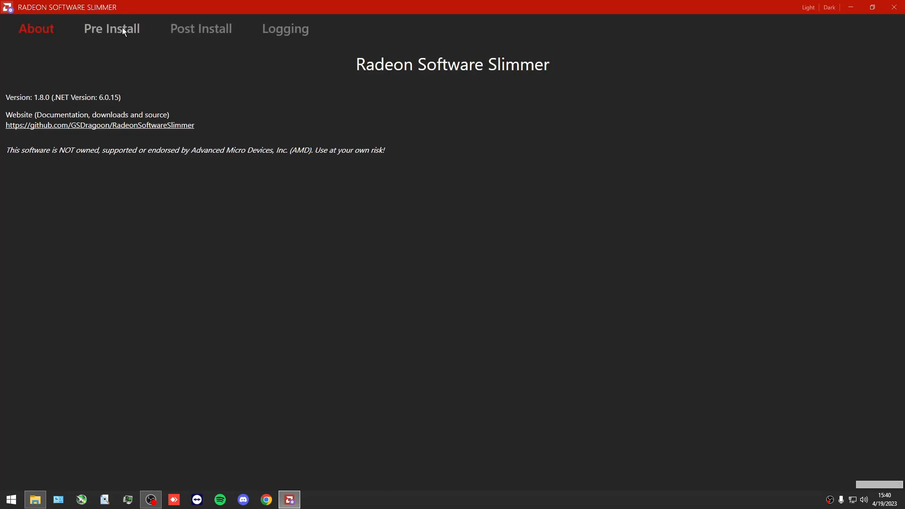
click(98, 27)
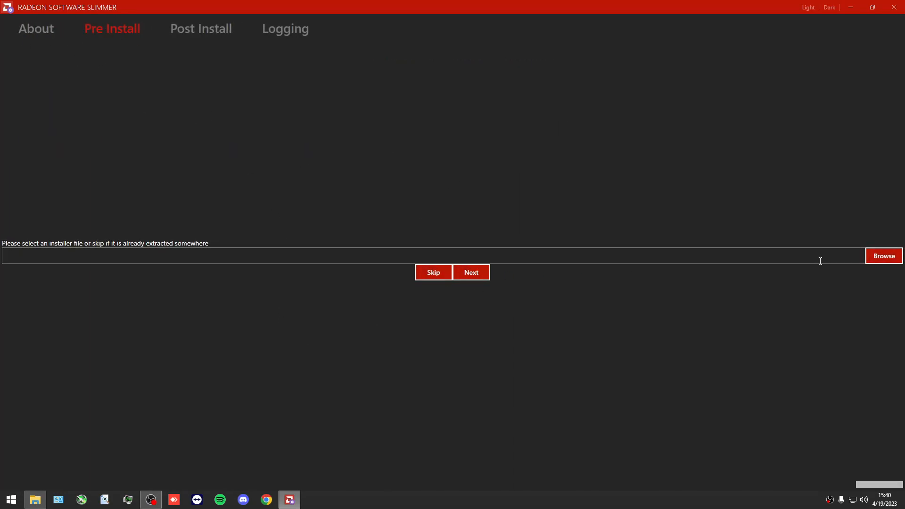
Step: Load the installer whql-amd-software-adrenalin-edition-23.4.1-win10-win11-apr3.exe from the desktop and extract its files to the suggested location
click(884, 256)
click(325, 169)
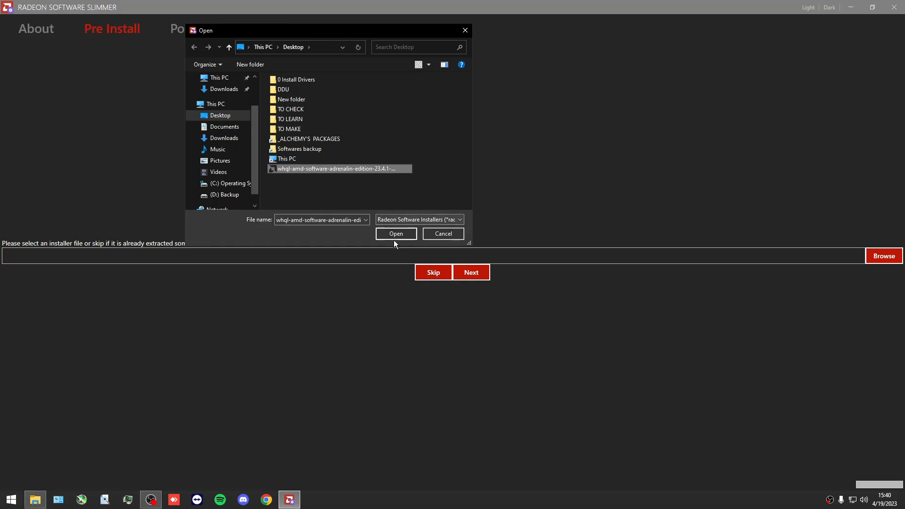
click(401, 233)
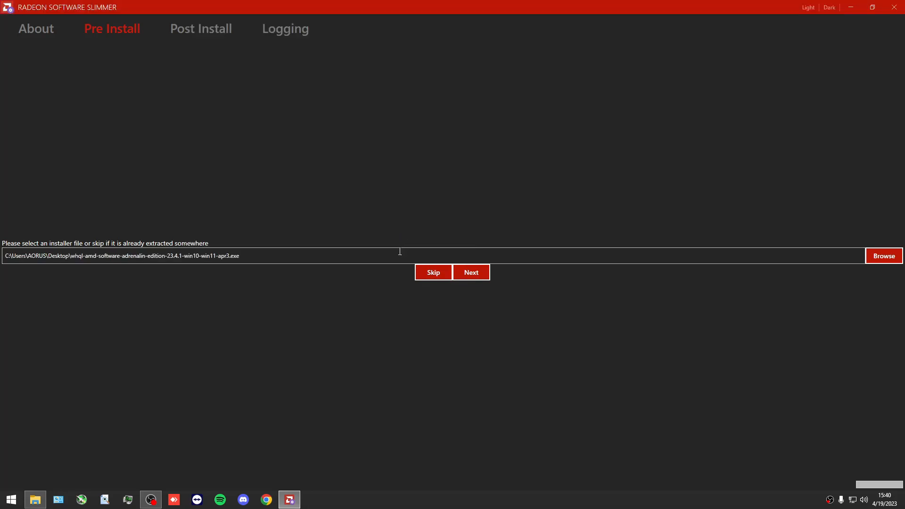
click(477, 274)
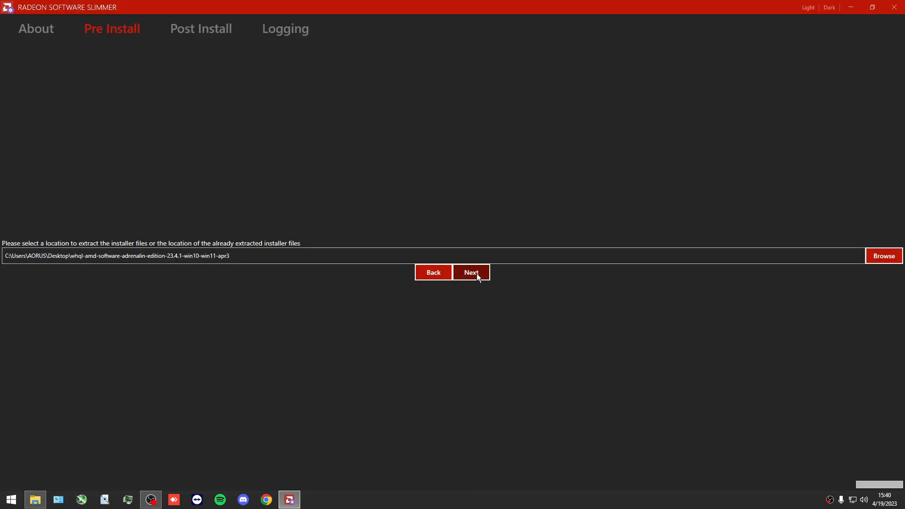
click(477, 274)
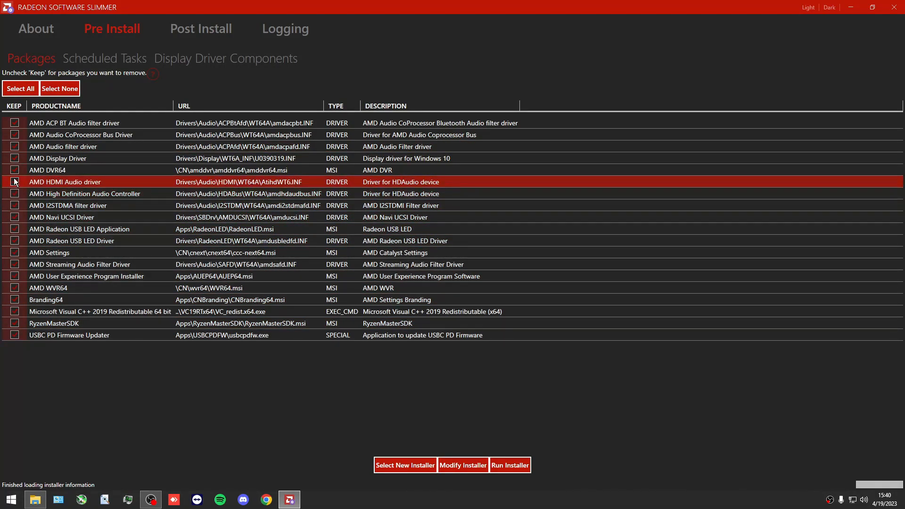
Step: Stop keeping the AMD ACP BT Audio filter, Audio CoProcessor Bus, Audio filter, HDMI Audio and Branding64 packages
click(14, 123)
click(14, 135)
click(14, 147)
click(14, 183)
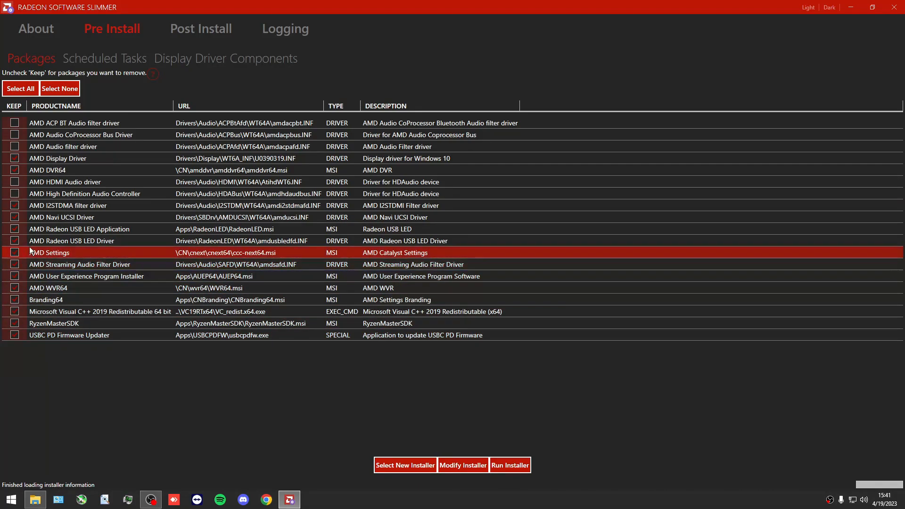
click(14, 300)
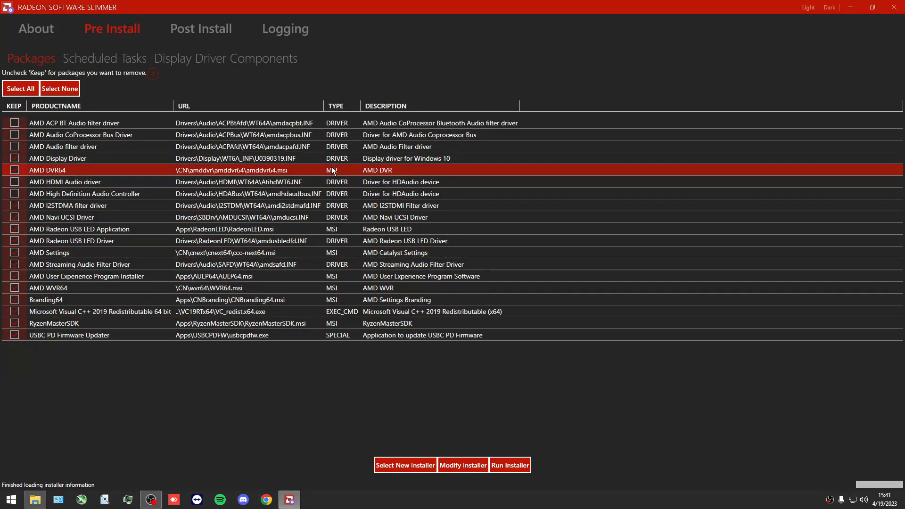
Step: Disable the AMD Updater scheduled task and stop keeping the High Definition Audio Bus display driver component
click(106, 58)
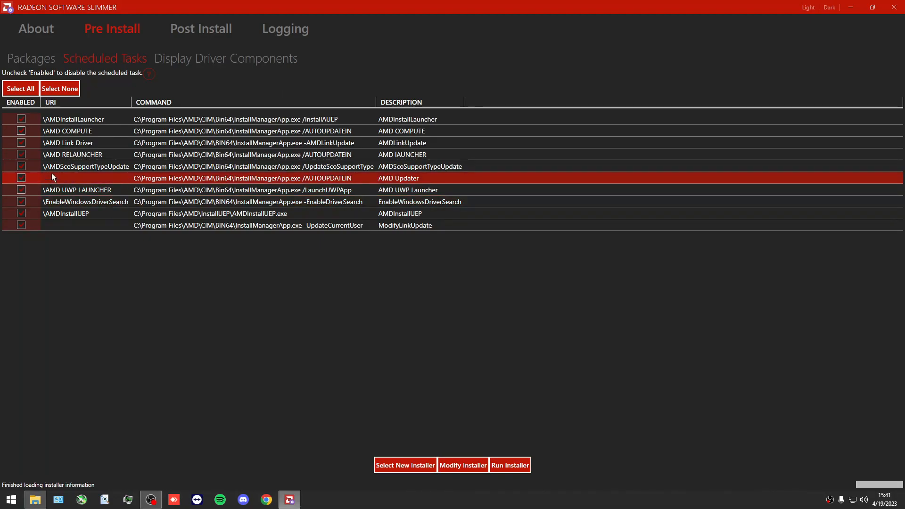
click(21, 178)
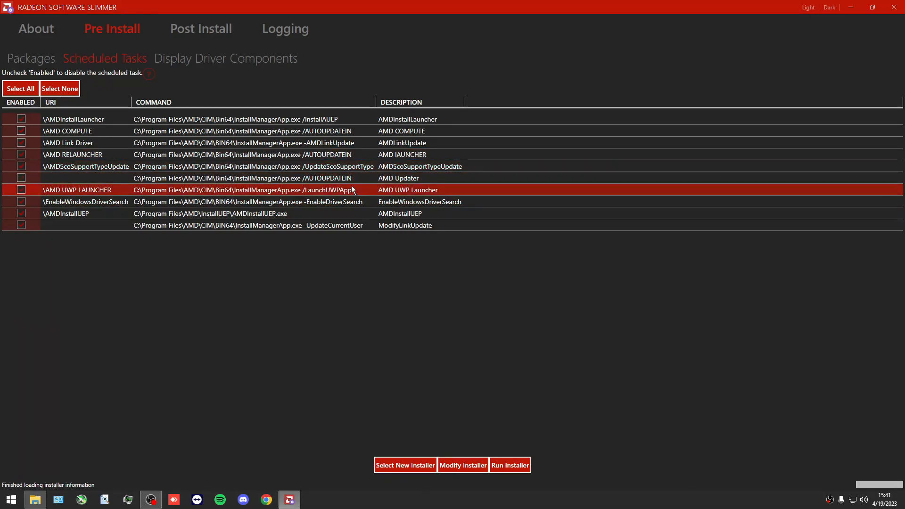
click(205, 57)
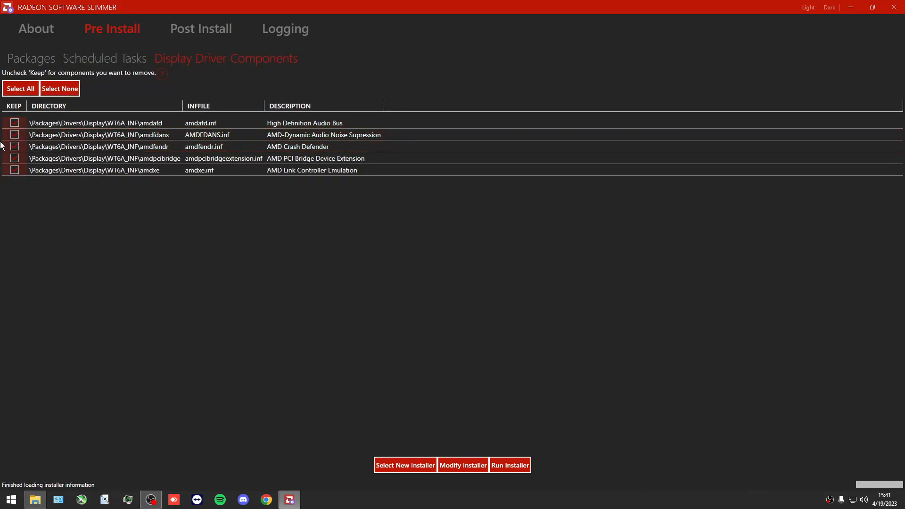
click(17, 126)
Step: Run the installer and install AMD Software: Adrenalin Edition with the Full Install type in C:\Program Files\AMD
click(519, 465)
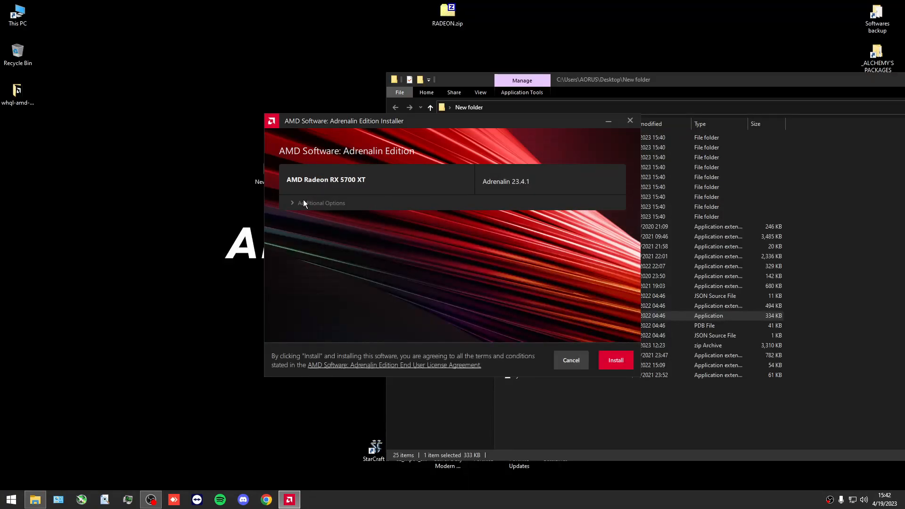
click(304, 203)
click(327, 235)
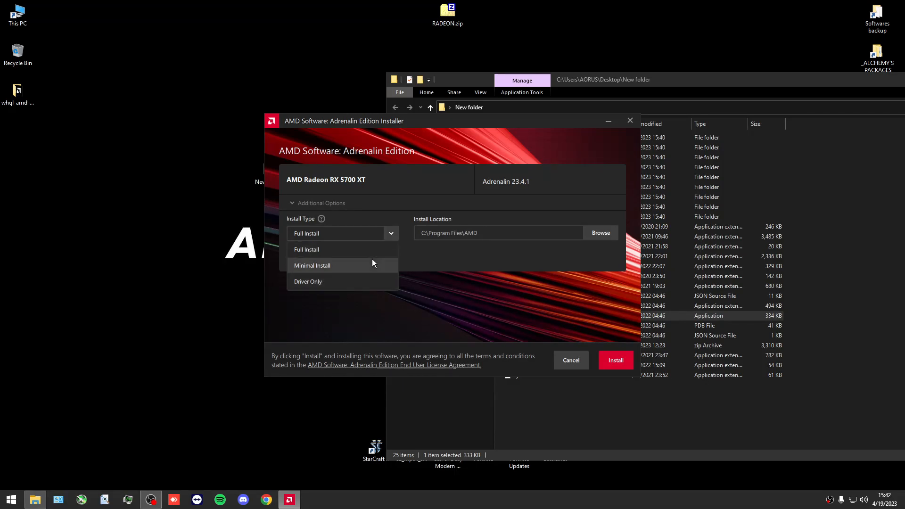
click(316, 250)
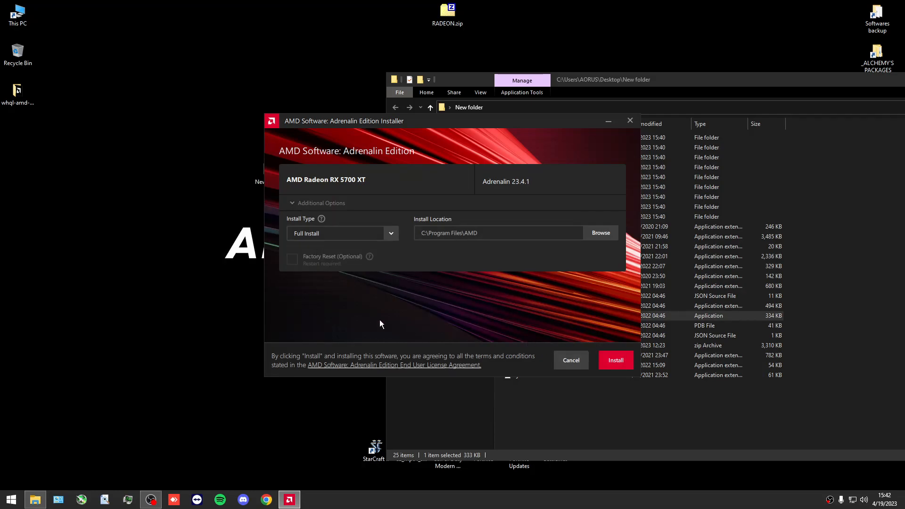
click(616, 360)
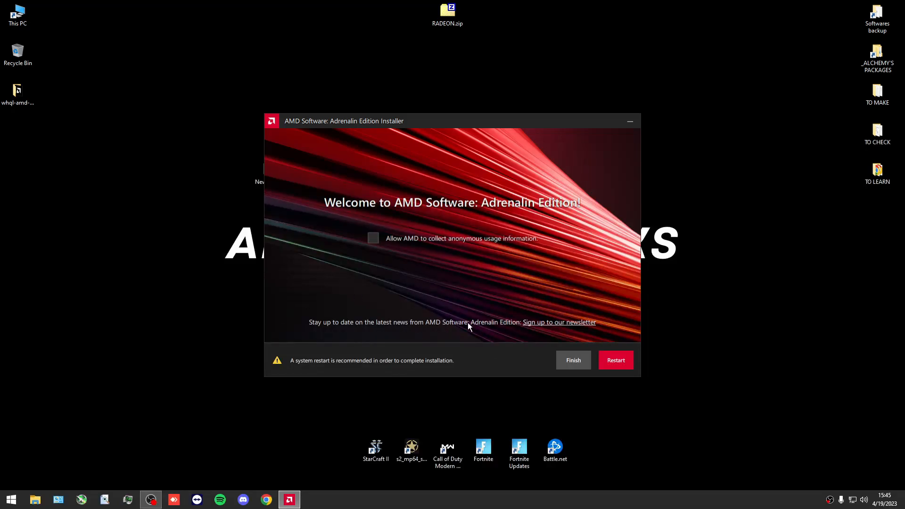
right_click(107, 216)
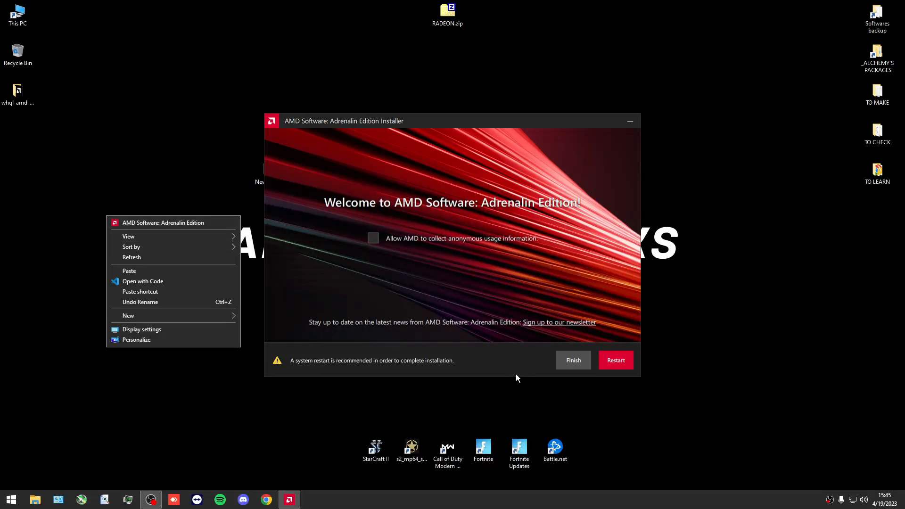
click(497, 360)
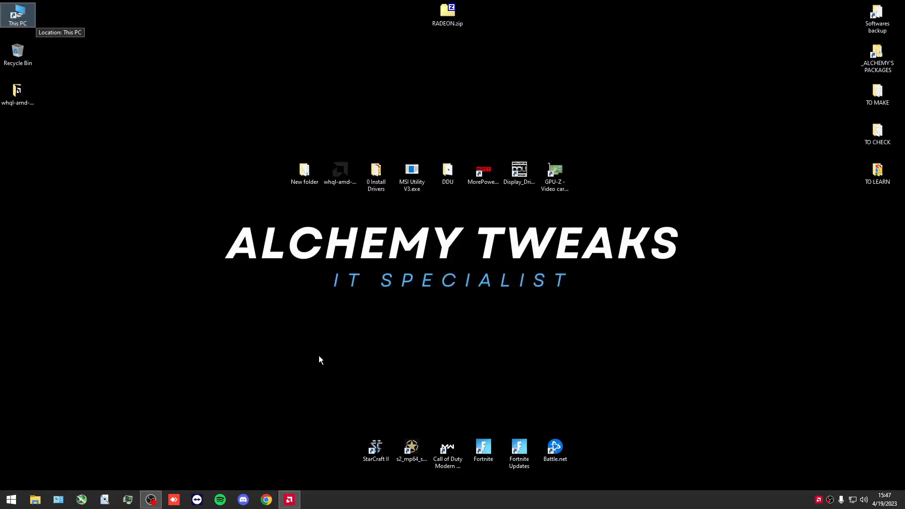
Step: Open GPU-Z from the desktop, examine the graphics card's driver version and Resizable BAR status, and close it
drag(276, 133, 615, 232)
click(565, 183)
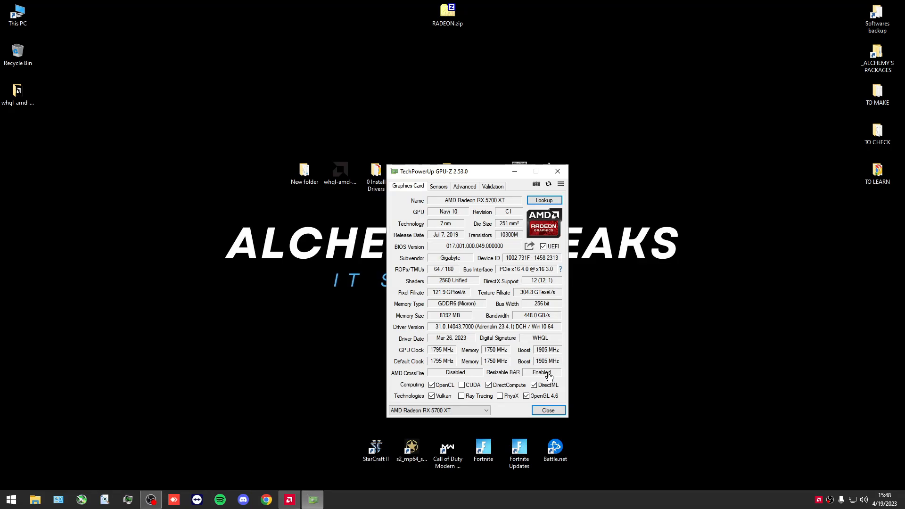
click(559, 172)
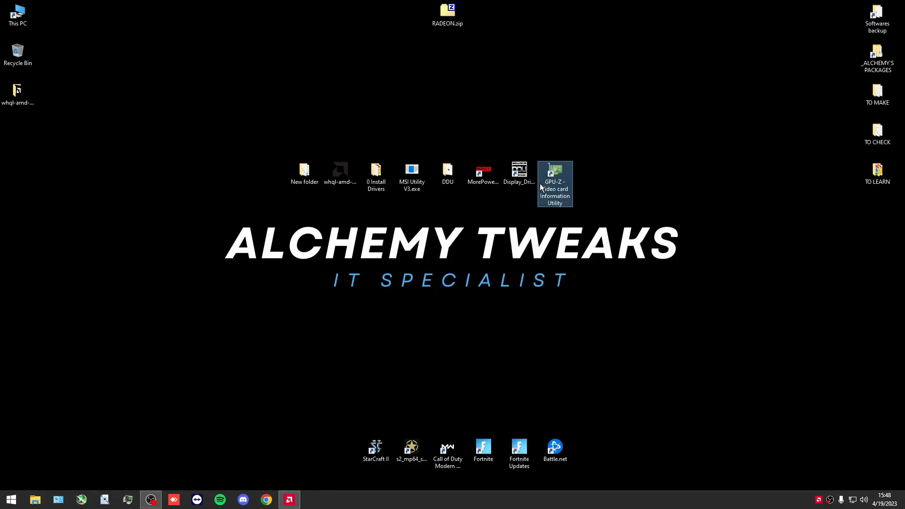
Step: Open AMD Software: Adrenalin Edition from the desktop and skip its quick setup
right_click(290, 242)
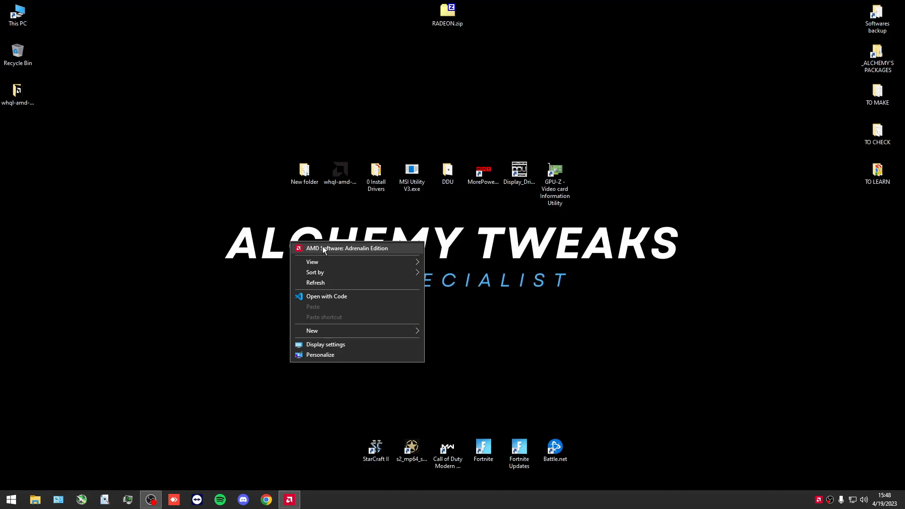
click(290, 501)
drag(478, 35, 480, 27)
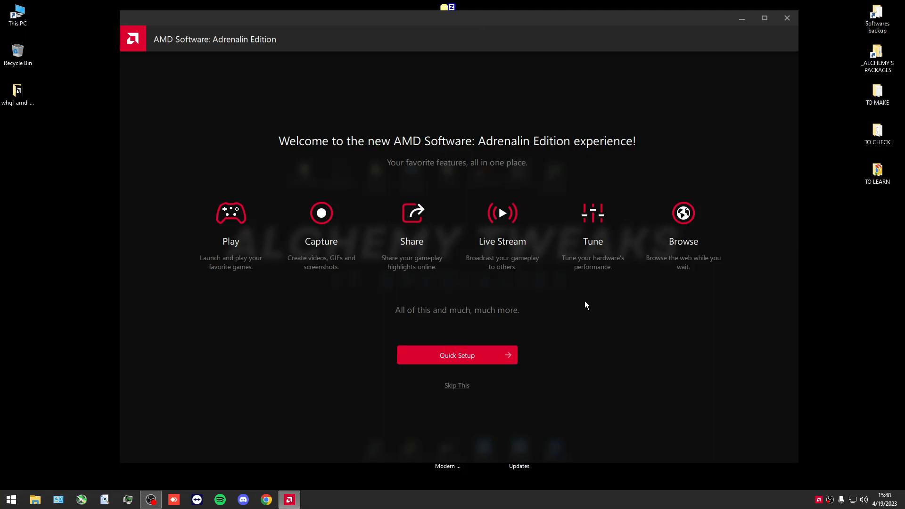
click(458, 388)
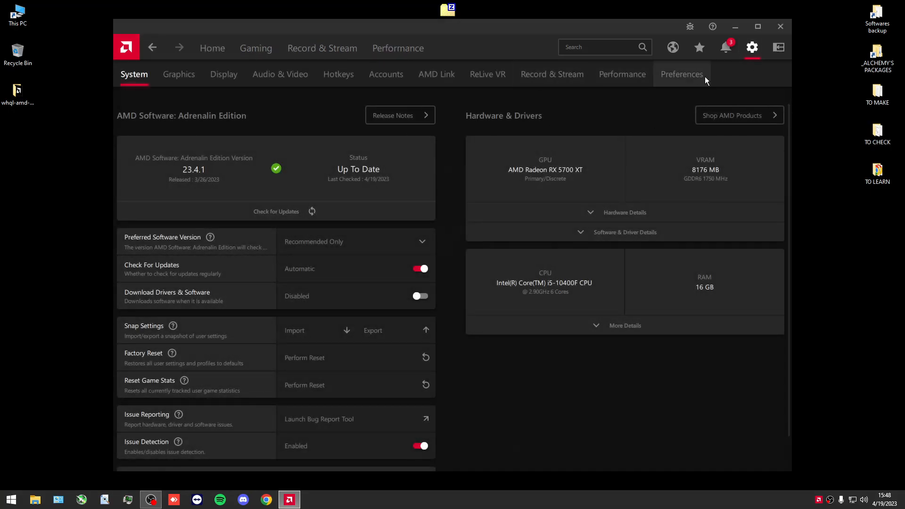
Step: Disable the In-Game Overlay, Web Browser, System Tray Menu, Advertisements, Toast Notifications and Animation & Effects preferences
click(704, 76)
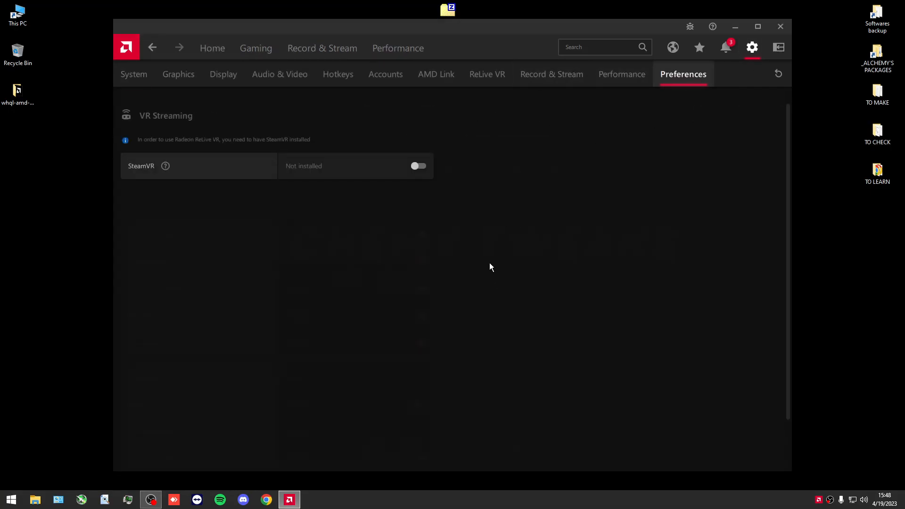
click(418, 260)
click(418, 288)
click(418, 316)
click(419, 342)
scroll(405, 396, down, 1)
click(410, 424)
scroll(413, 424, down, 1)
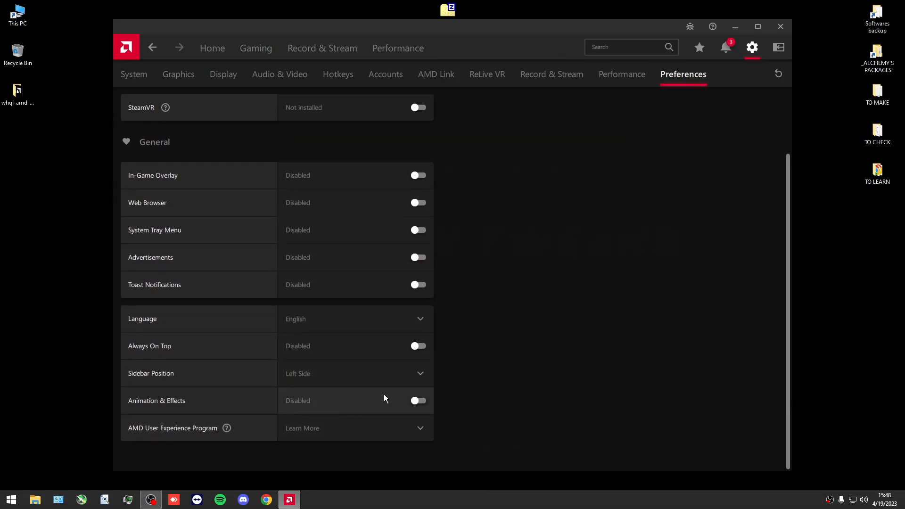
scroll(330, 306, up, 2)
Step: Disable Hide Metrics Overlay During Logging in the performance settings and review the Record & Stream settings
click(623, 75)
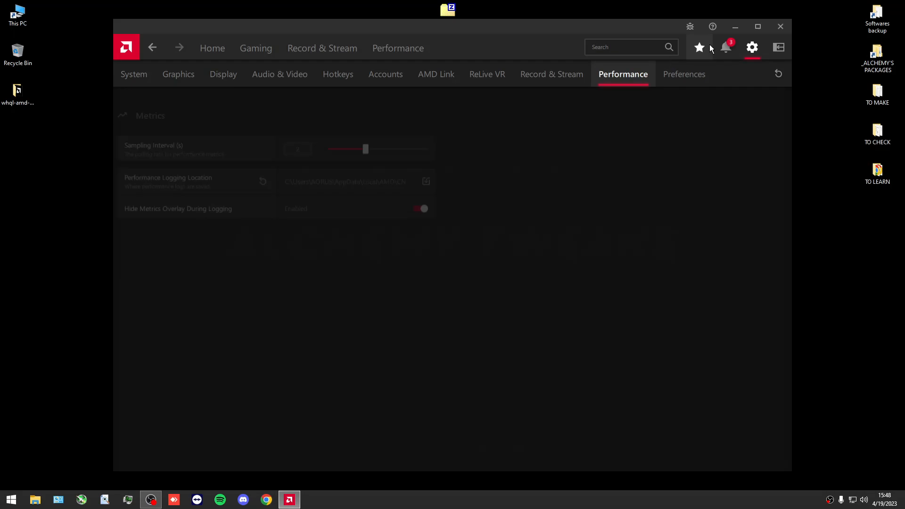
click(423, 211)
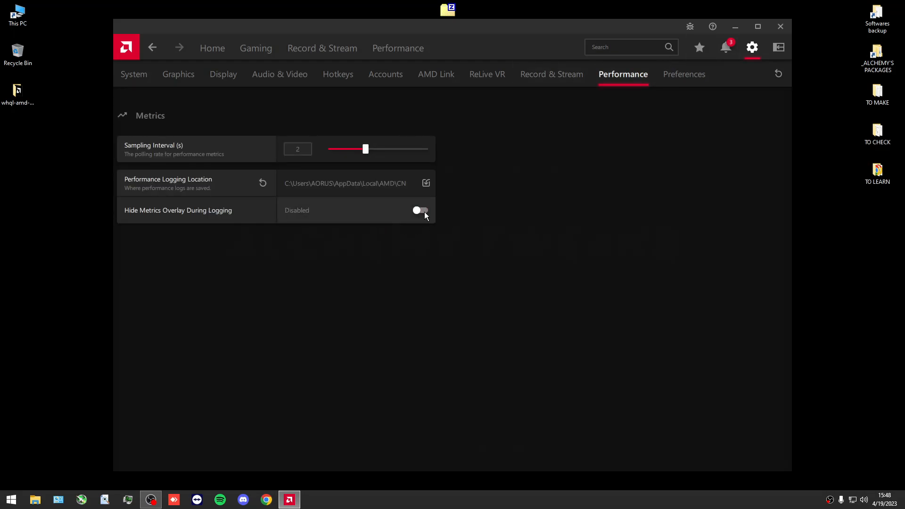
click(547, 71)
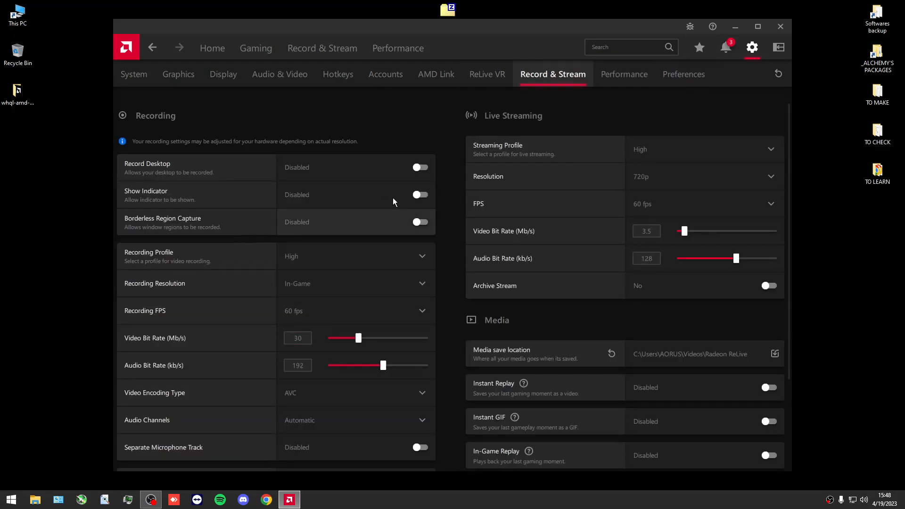
scroll(389, 224, down, 2)
scroll(435, 168, up, 2)
Step: Disable Use Hotkeys in the hotkey options and look through the remaining hotkey settings
click(467, 73)
click(332, 78)
click(422, 149)
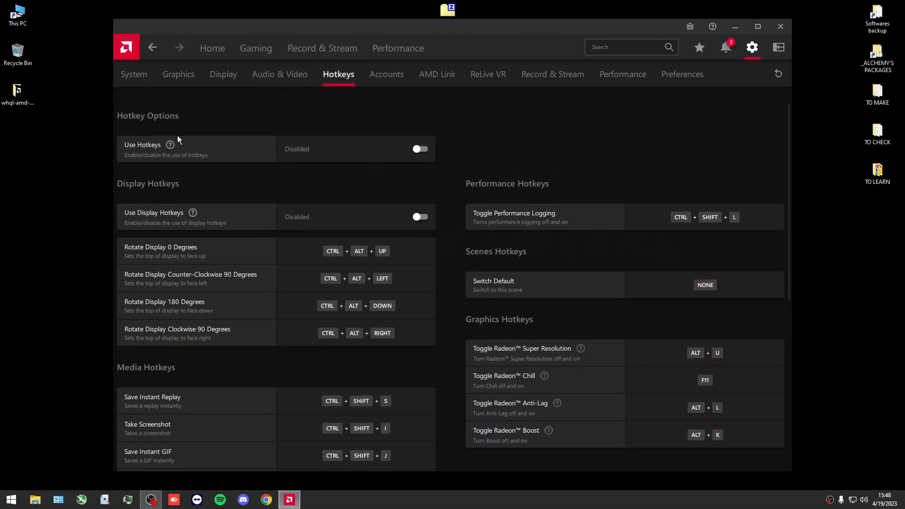
scroll(361, 282, down, 3)
scroll(330, 213, up, 3)
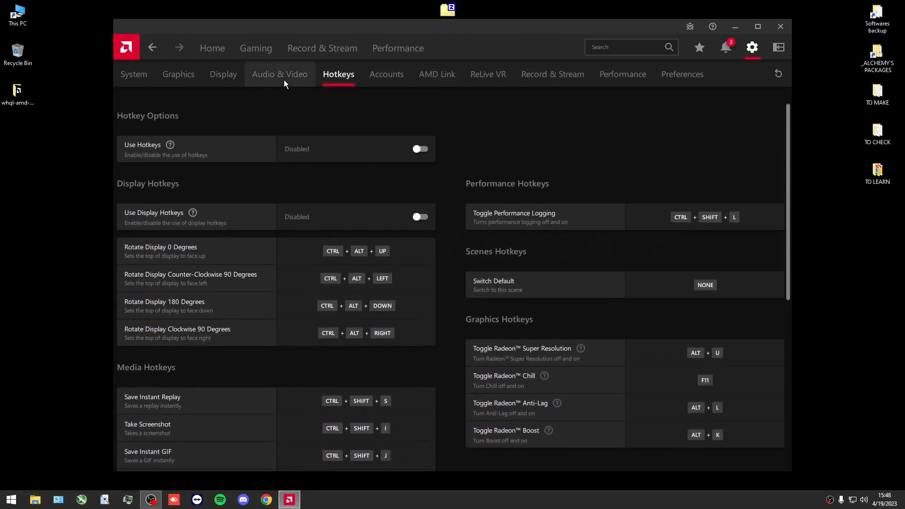
Step: Set Check For Updates to Manual and disable Issue Detection in the system settings, checking the display settings on the way
click(283, 77)
click(226, 78)
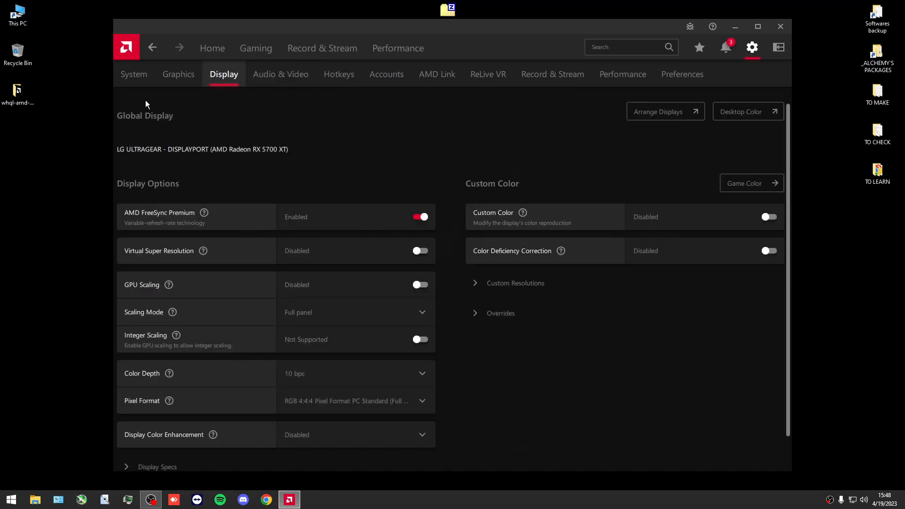
click(136, 78)
click(397, 265)
click(383, 241)
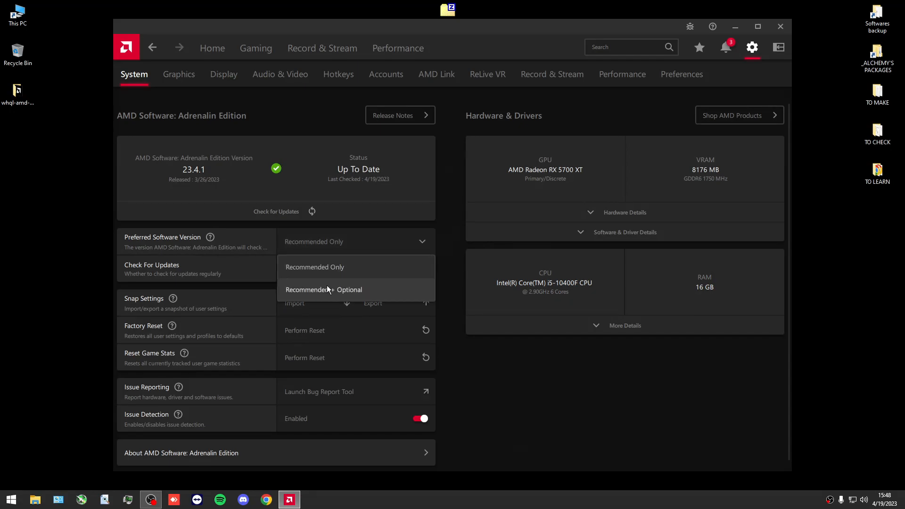
click(419, 419)
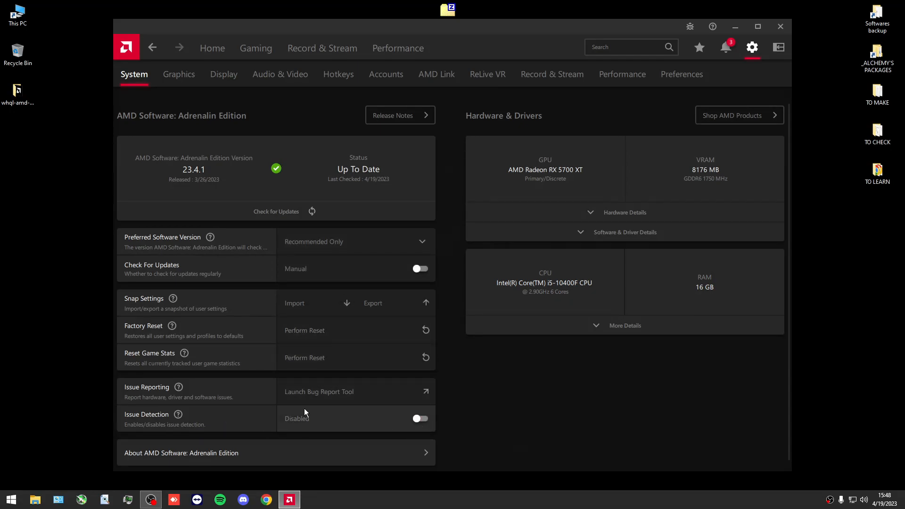
Step: Expand the advanced global graphics options and set Wait for Vertical Refresh to Always off (Not Recommended)
click(170, 75)
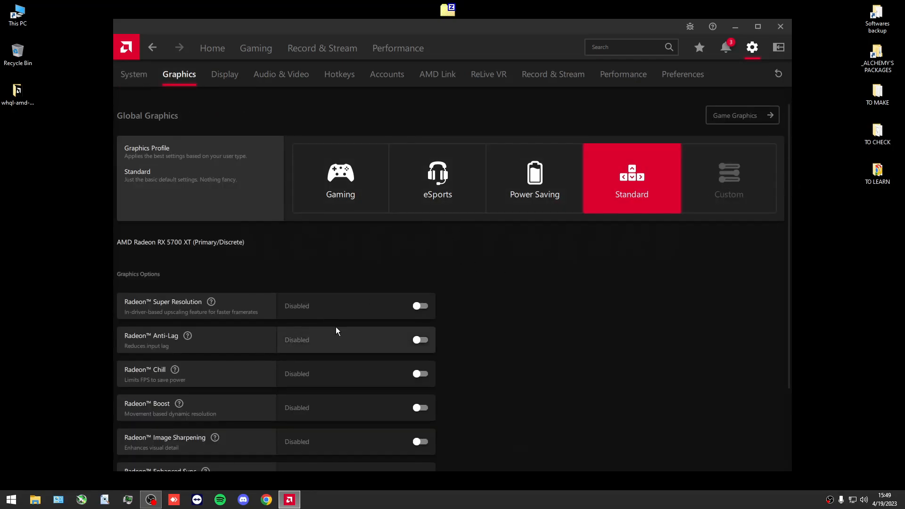
scroll(283, 307, down, 2)
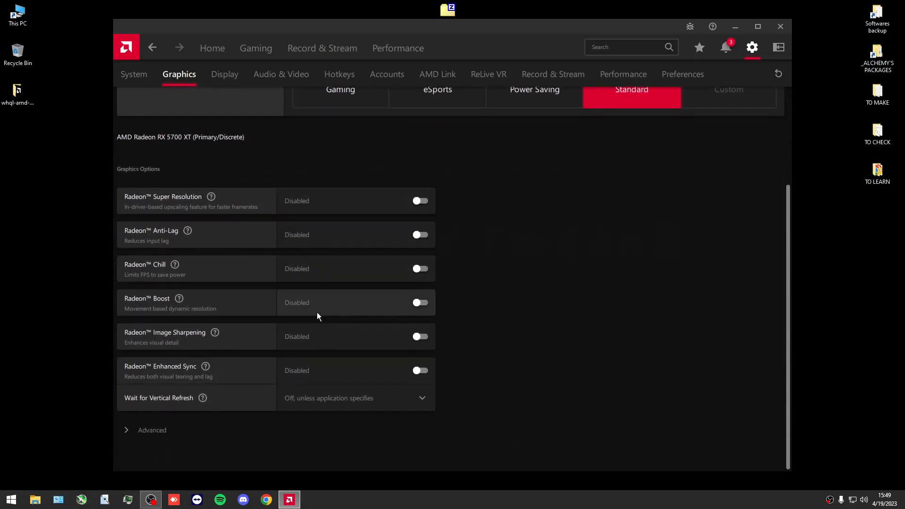
click(154, 440)
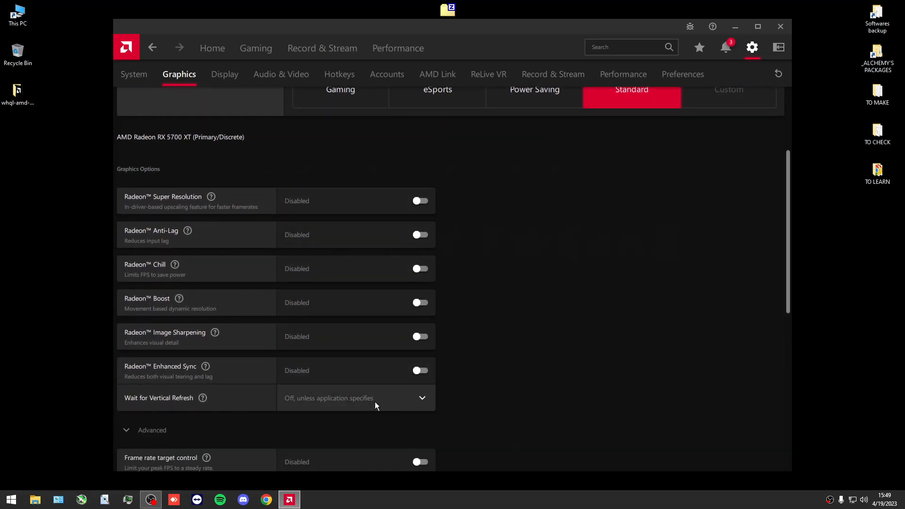
click(375, 403)
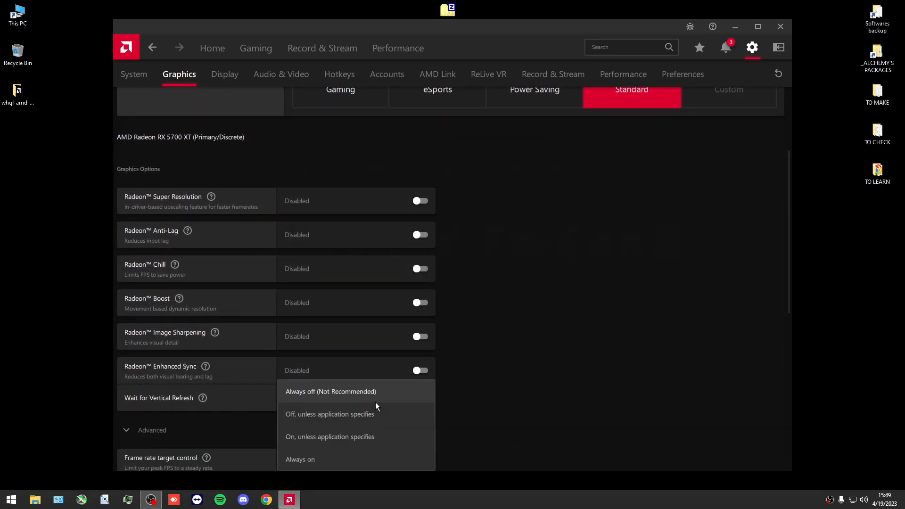
click(340, 395)
click(352, 400)
click(335, 392)
scroll(375, 388, down, 1)
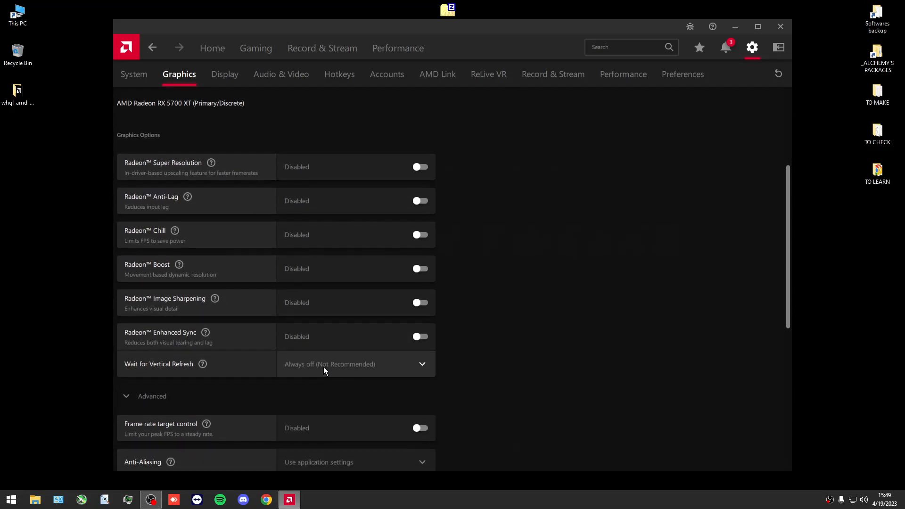
Step: Try Override application settings for Anti-Aliasing, restore Use application settings, and view the Anti-Aliasing Method choices
scroll(346, 350, down, 6)
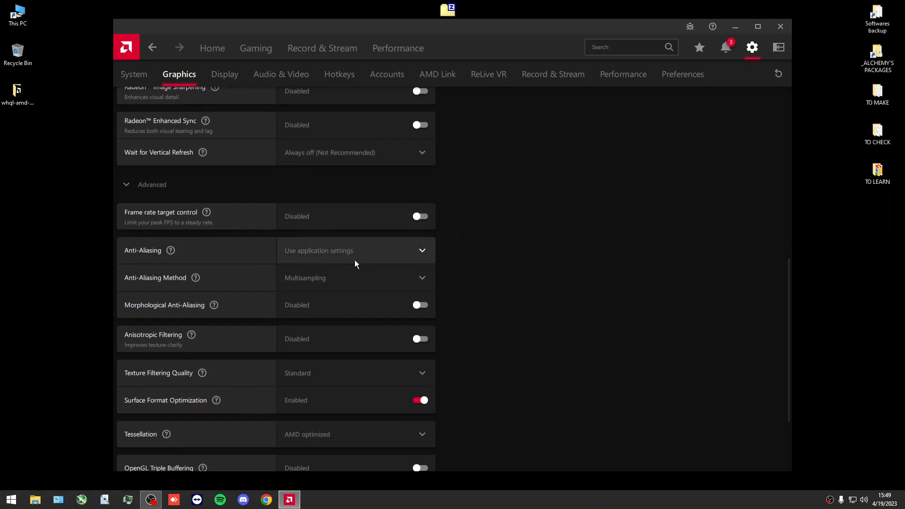
click(366, 255)
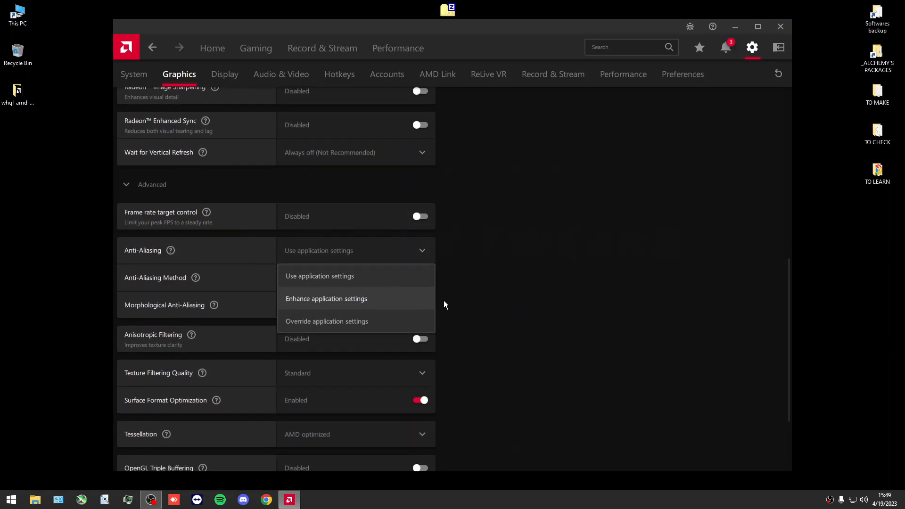
click(351, 321)
click(332, 283)
click(367, 259)
click(366, 258)
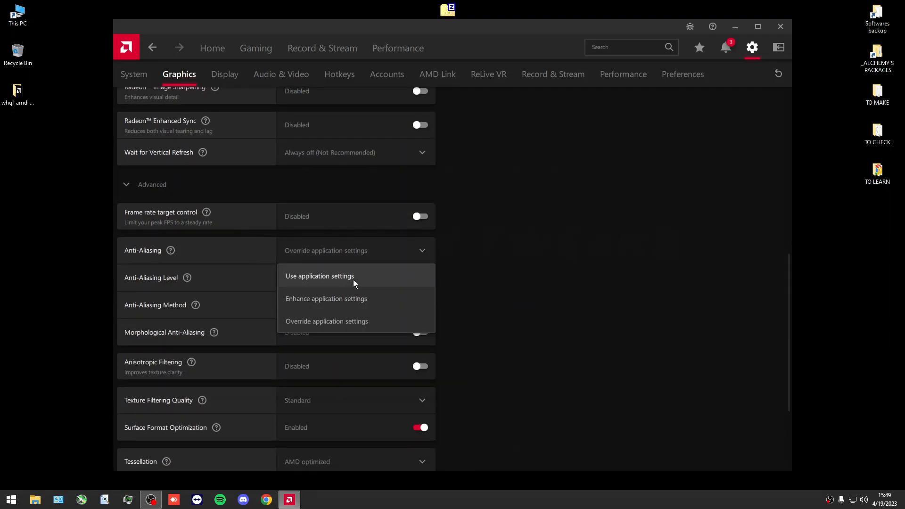
click(358, 280)
click(345, 280)
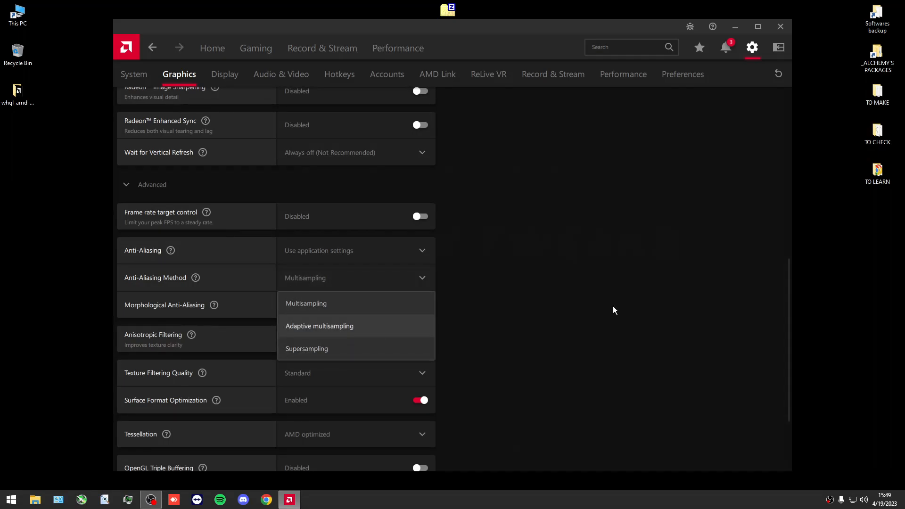
click(595, 312)
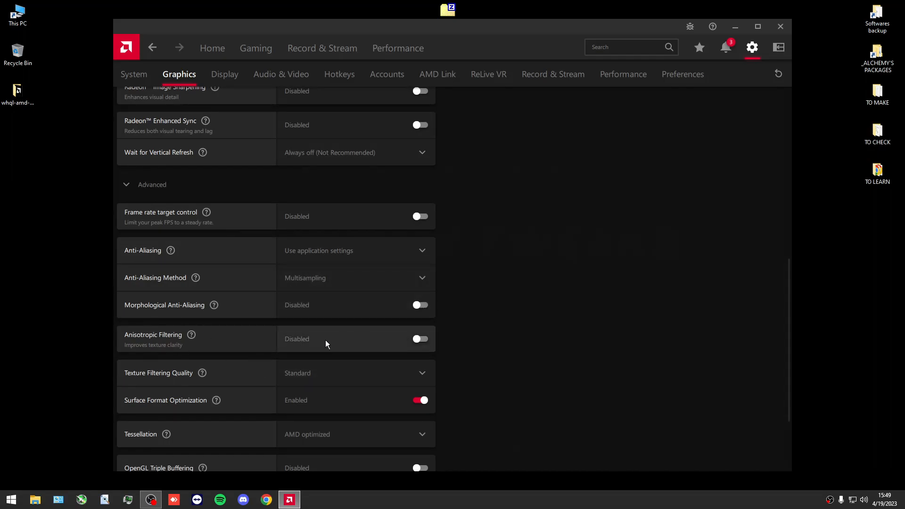
Step: Set Texture Filtering Quality to Performance in the advanced graphics options
click(307, 375)
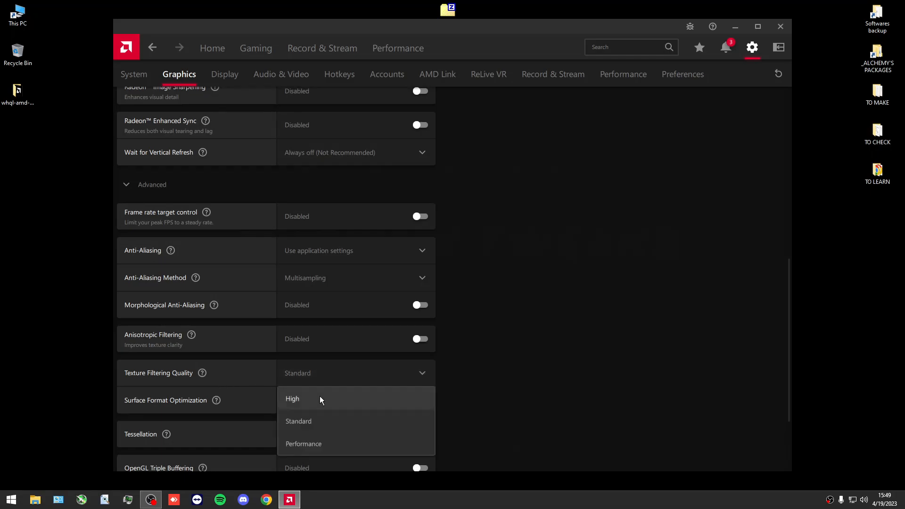
click(318, 443)
scroll(328, 385, down, 1)
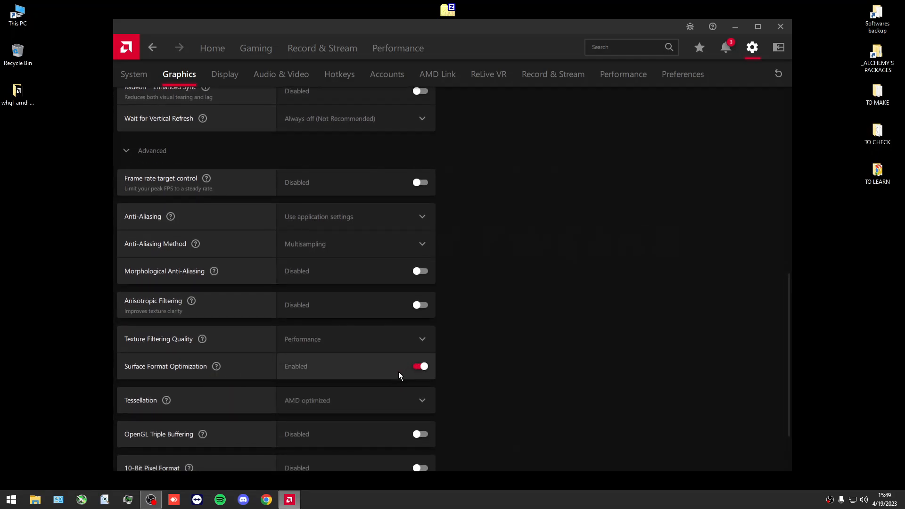
Step: Set Tessellation to Override application settings and its Maximum Tessellation Level to Off
scroll(273, 393, down, 1)
click(348, 376)
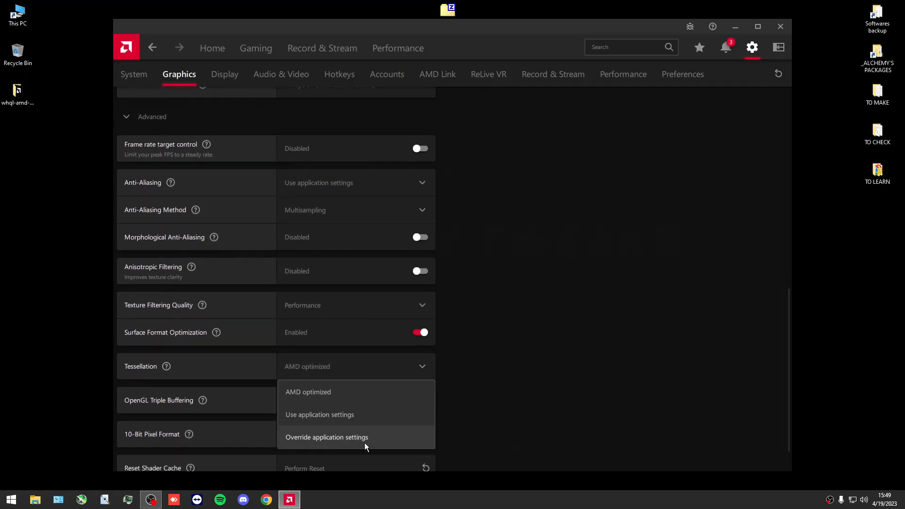
click(317, 437)
click(310, 395)
click(296, 295)
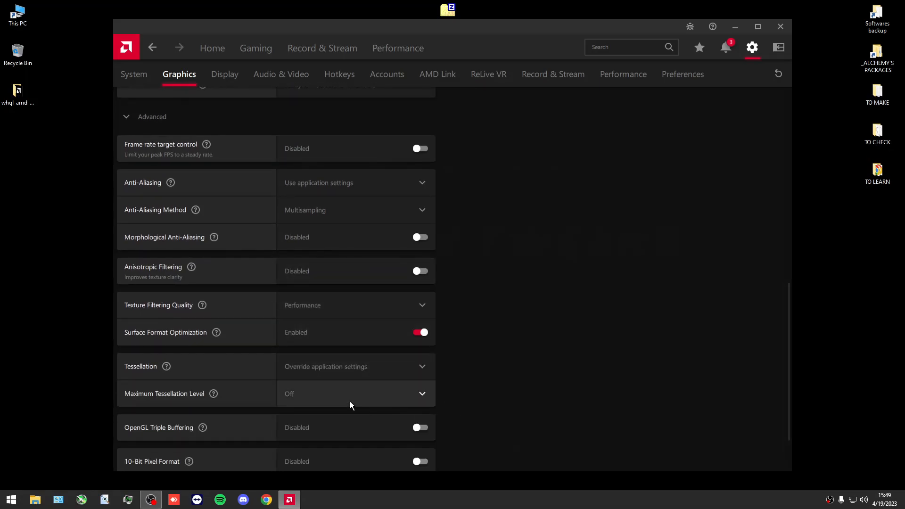
Step: Review the complete list of global graphics settings from the graphics profile to Reset Shader Cache
scroll(229, 381, down, 3)
scroll(319, 386, up, 10)
scroll(405, 286, down, 10)
scroll(394, 299, up, 12)
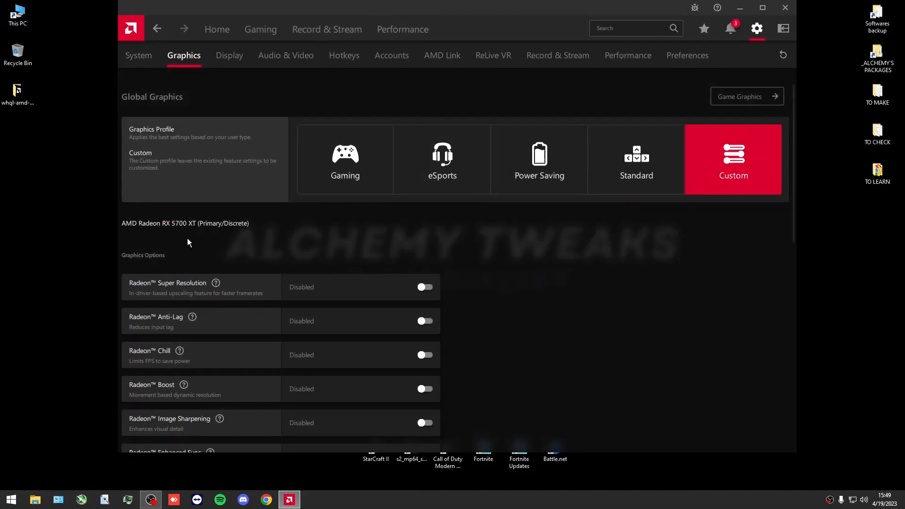
scroll(462, 302, down, 12)
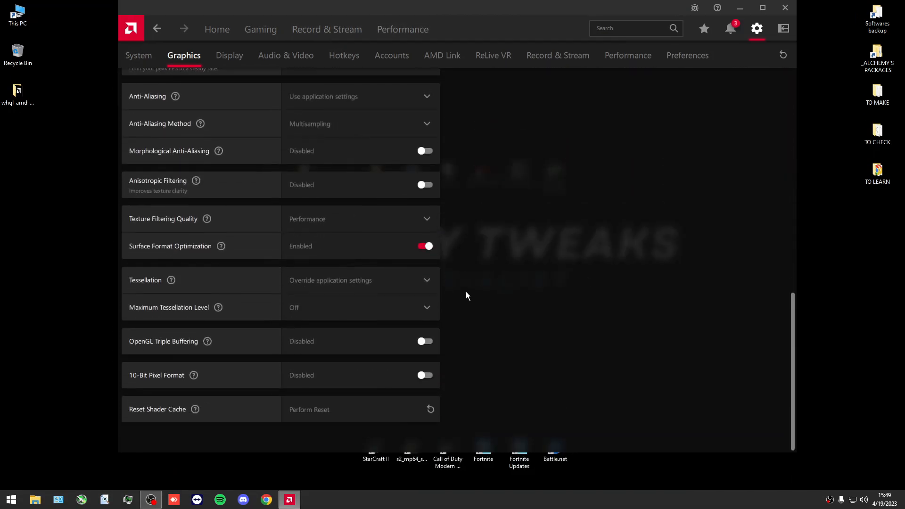
scroll(438, 290, up, 12)
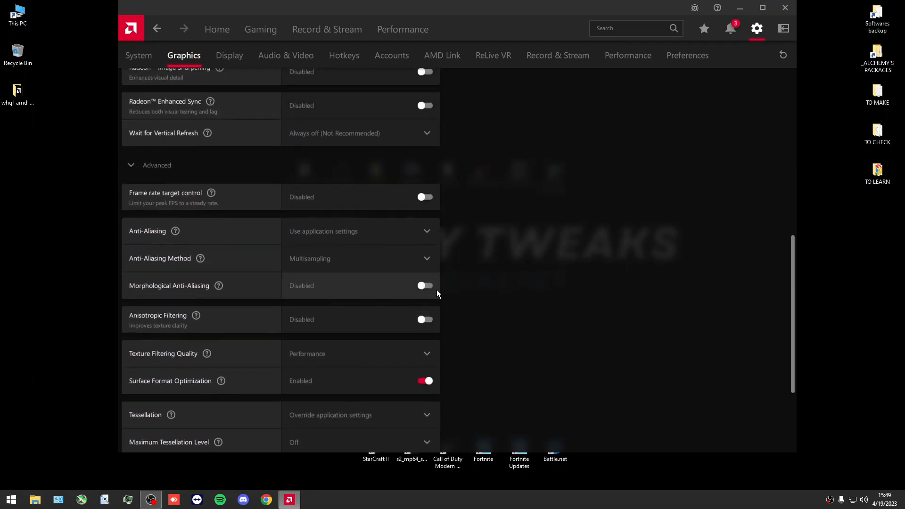
drag(366, 9, 365, 22)
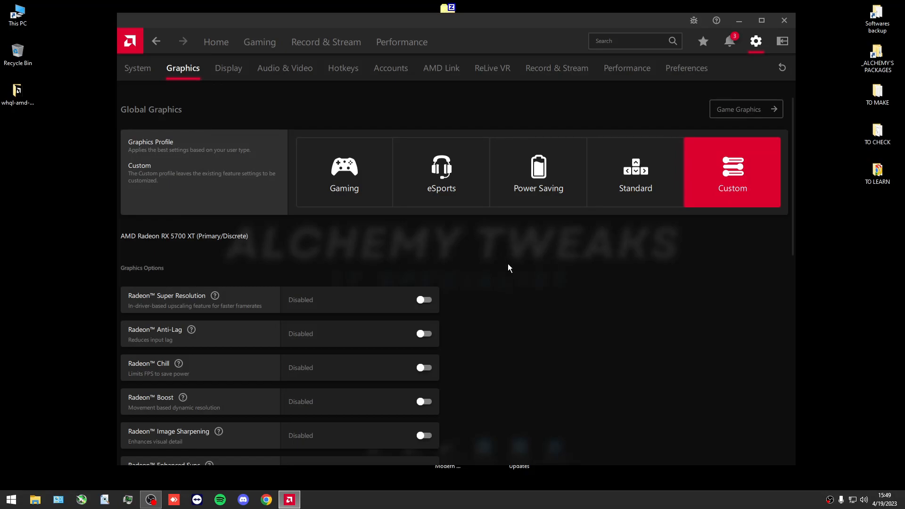
Step: Look over the global graphics options once more and open the display settings to examine AMD FreeSync Premium
scroll(569, 232, down, 3)
scroll(569, 232, down, 3)
scroll(593, 223, up, 8)
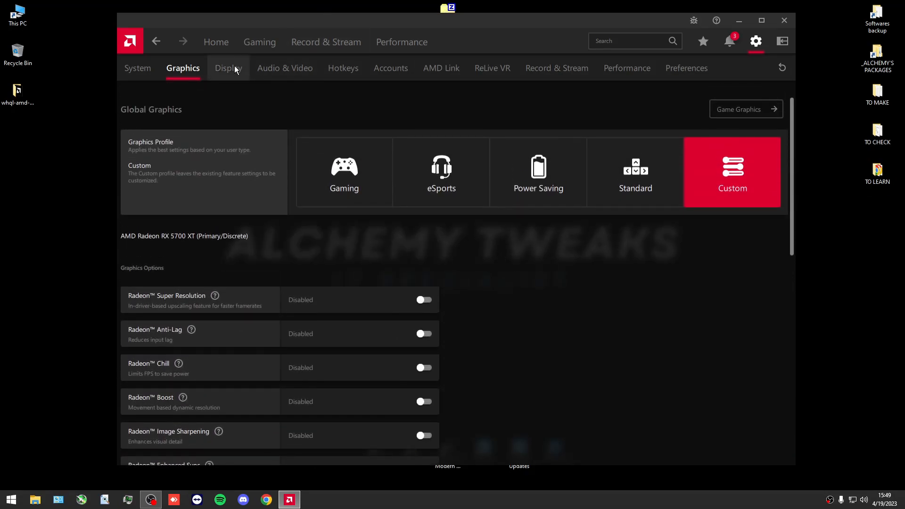
click(231, 67)
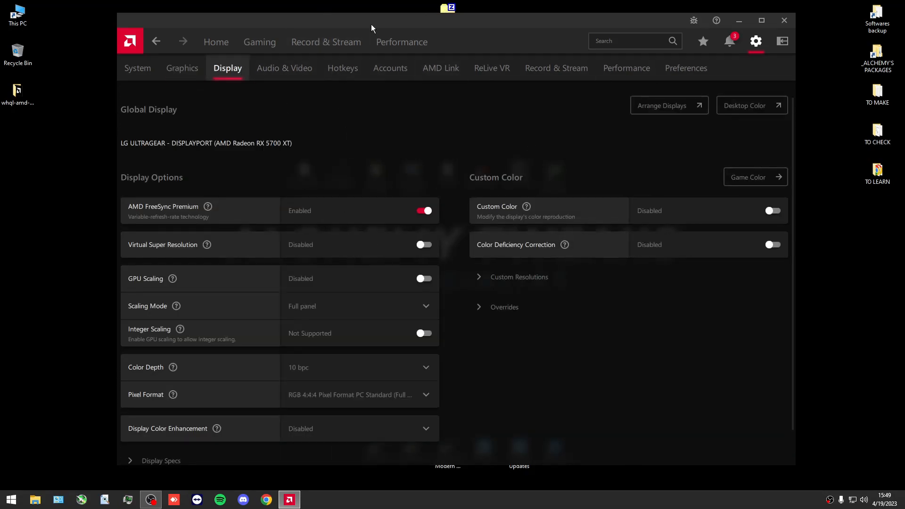
drag(360, 21, 359, 34)
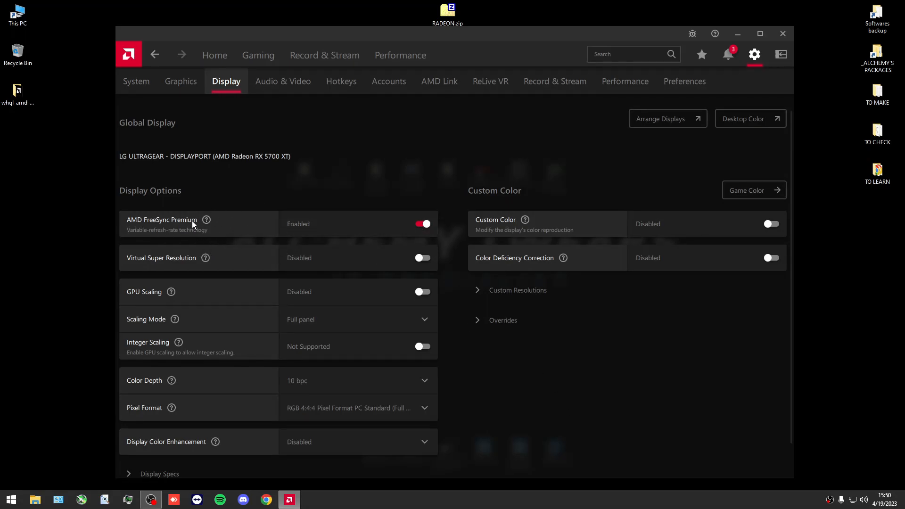
mouse_move(206, 221)
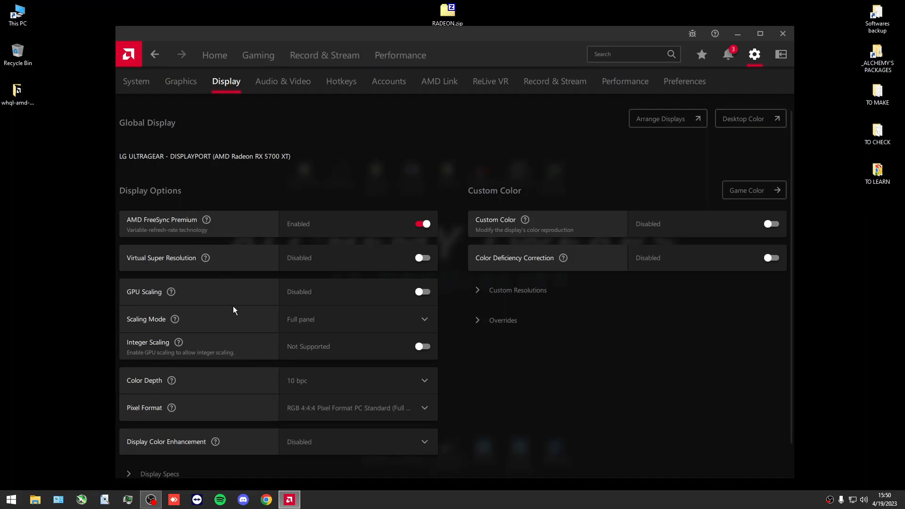
Step: Set the display's Color Depth to 10 bpc and view the available Pixel Format choices
scroll(233, 308, down, 1)
click(333, 348)
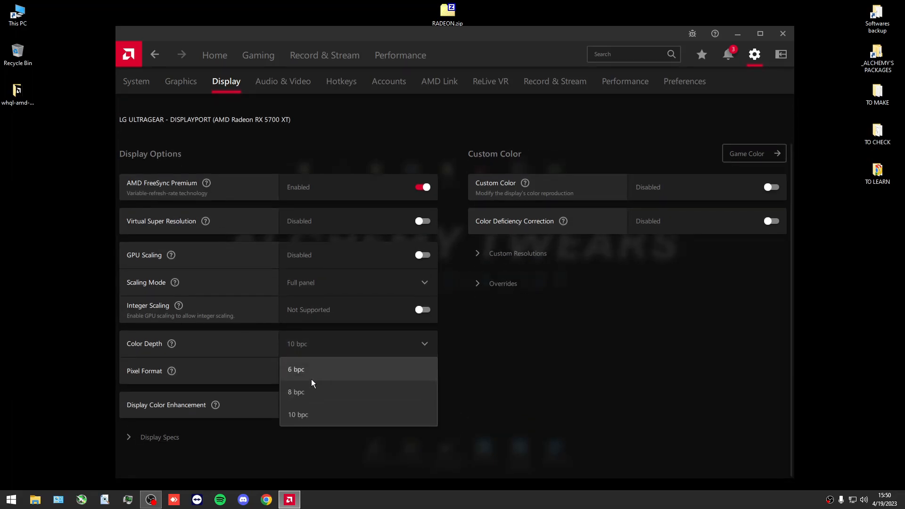
click(317, 418)
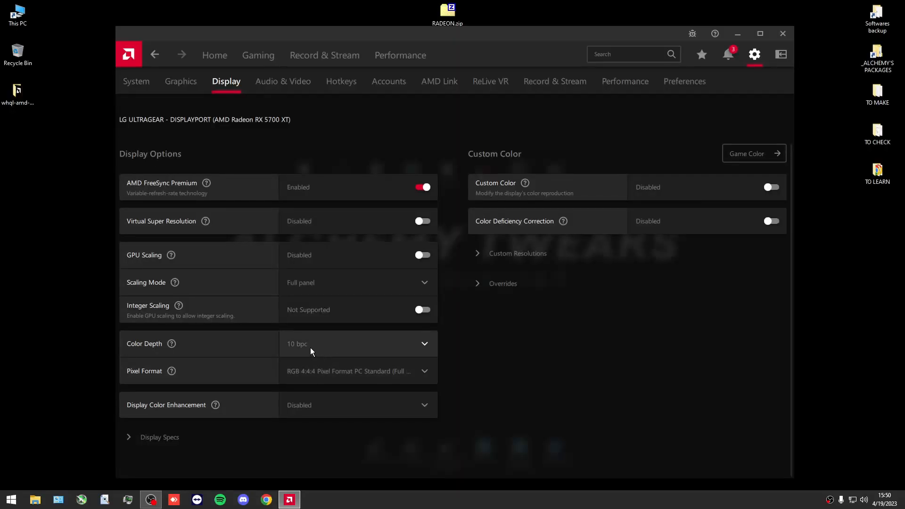
click(327, 379)
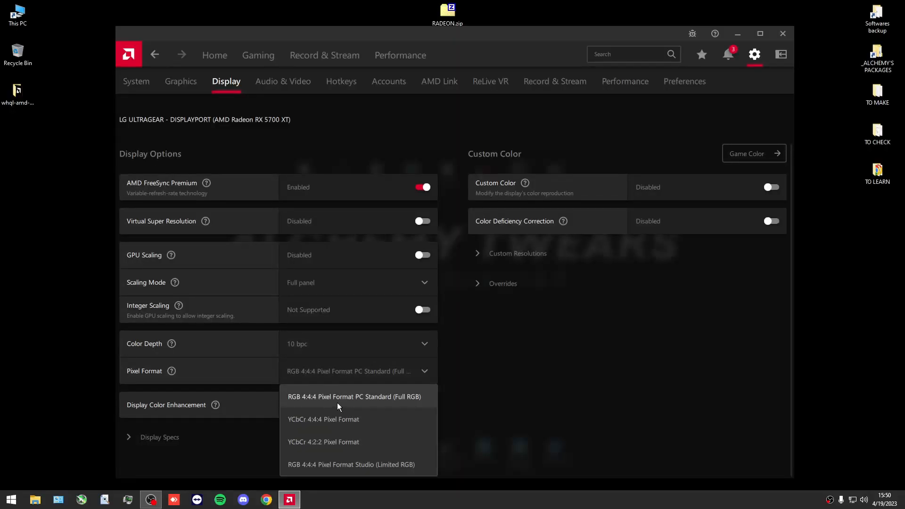
click(246, 401)
Step: Expand Display Specs and look at the Custom Resolutions section before collapsing it again
click(179, 436)
scroll(181, 437, down, 3)
scroll(182, 438, up, 4)
click(502, 291)
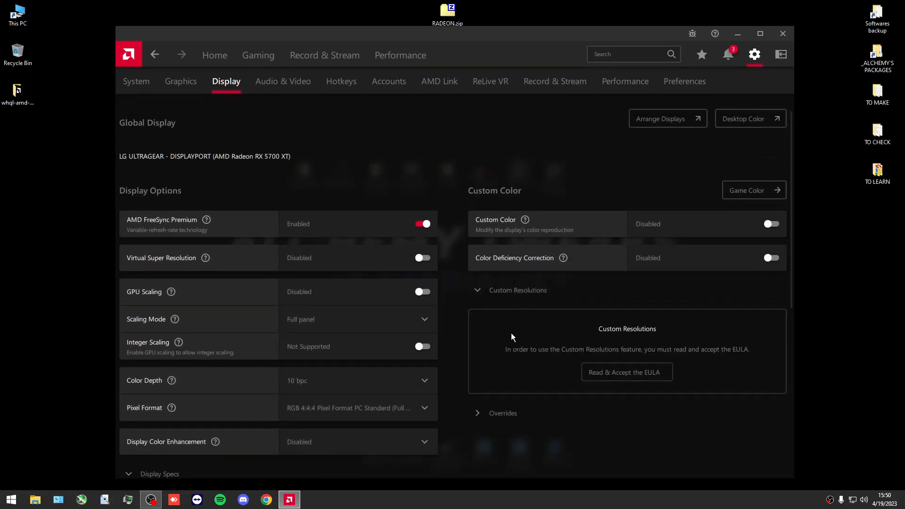
click(499, 291)
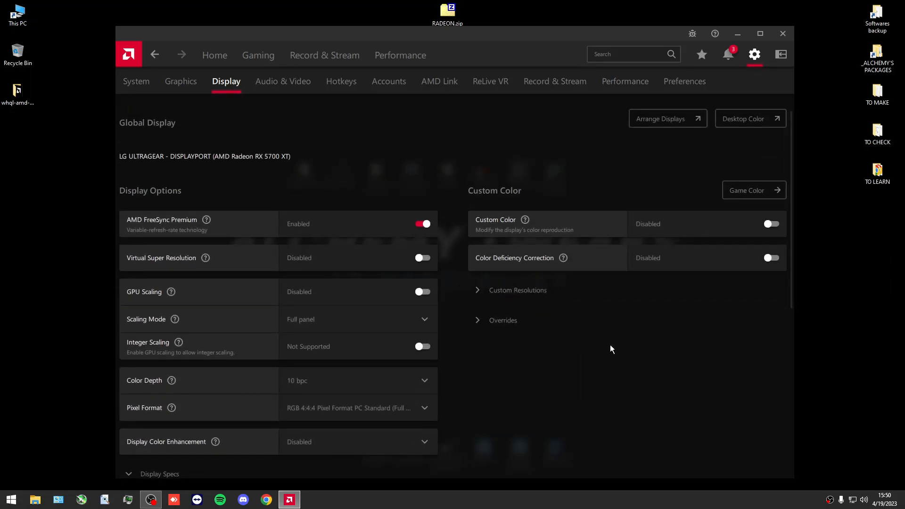
Step: Enable Custom Color for the display, set its Saturation to 125, and look over the remaining display options
click(744, 227)
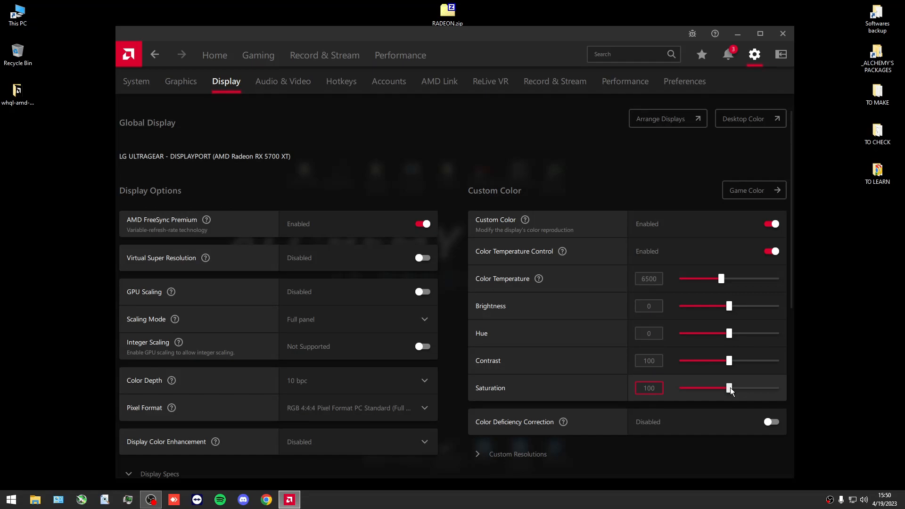
drag(731, 388, 718, 387)
scroll(749, 392, up, 1)
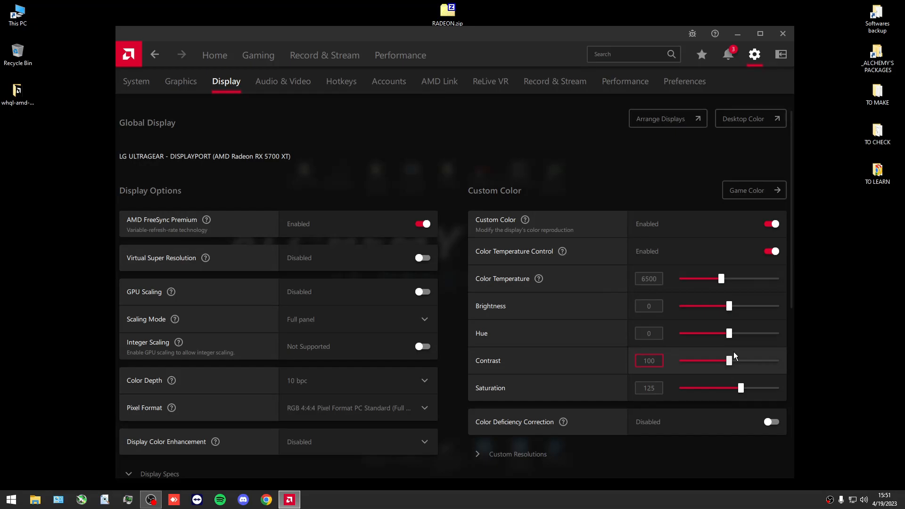
scroll(491, 322, down, 6)
scroll(212, 330, up, 5)
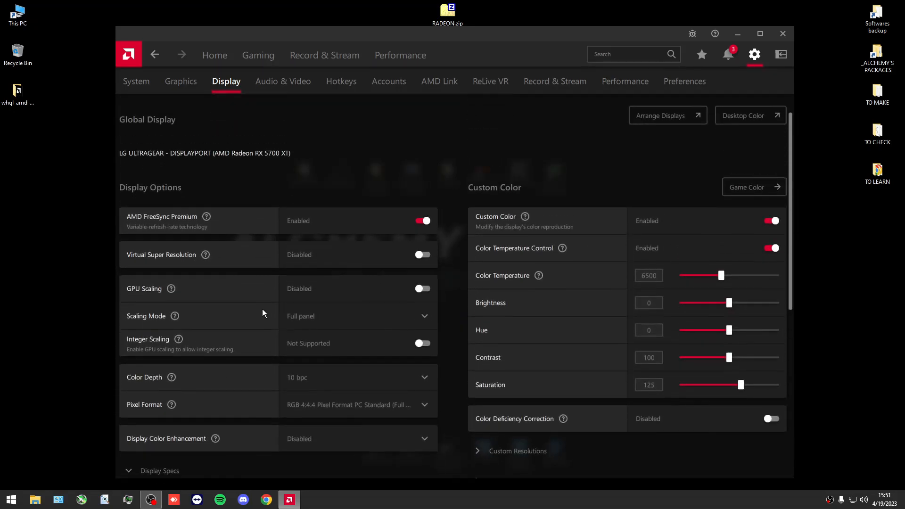
scroll(265, 316, down, 6)
Step: Look through the System page, the performance settings and the performance metrics, and open the GPU tuning page
click(136, 82)
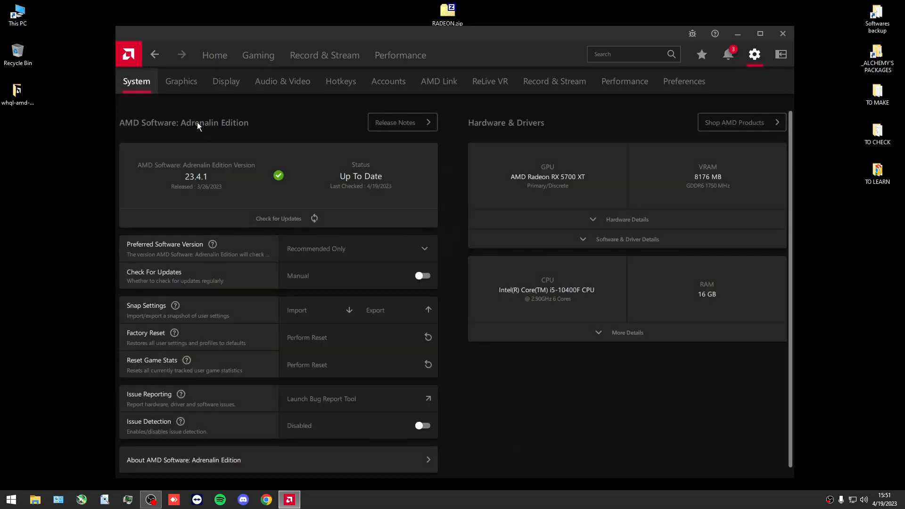
scroll(415, 302, down, 1)
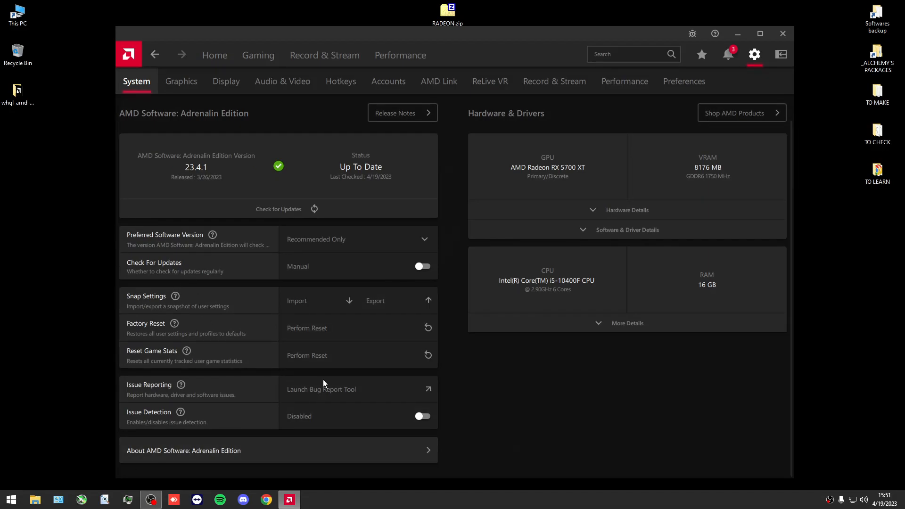
click(640, 86)
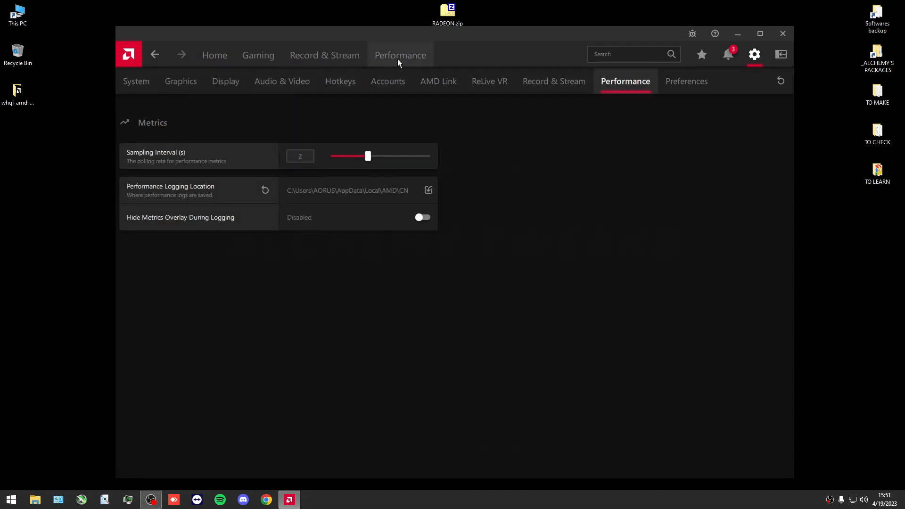
click(423, 55)
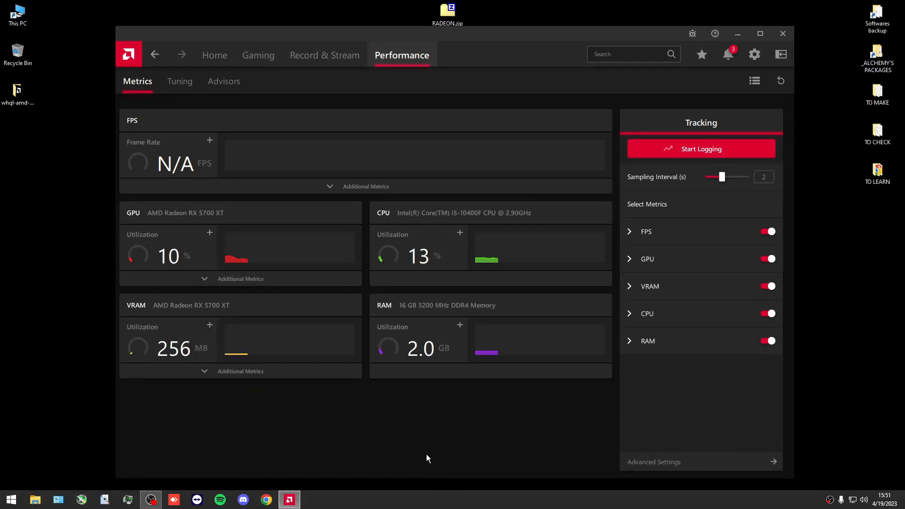
mouse_move(228, 33)
mouse_down()
mouse_move(211, 31)
mouse_move(221, 34)
mouse_up()
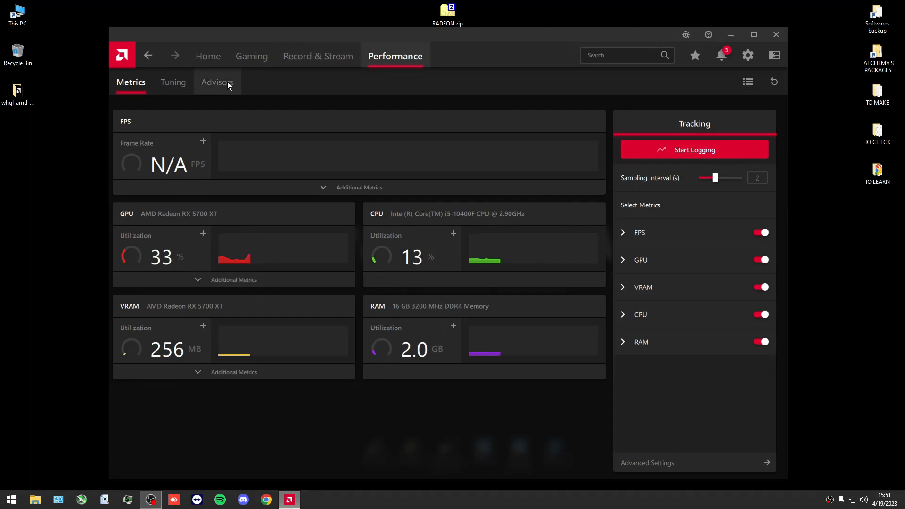
click(182, 81)
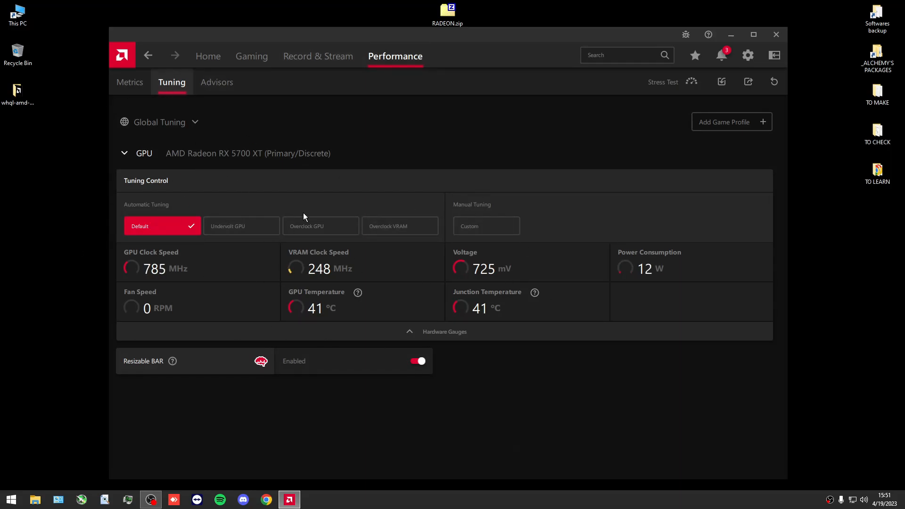
Step: Try Custom manual tuning for the GPU, review its tuning options, and restore the Default automatic tuning
click(488, 226)
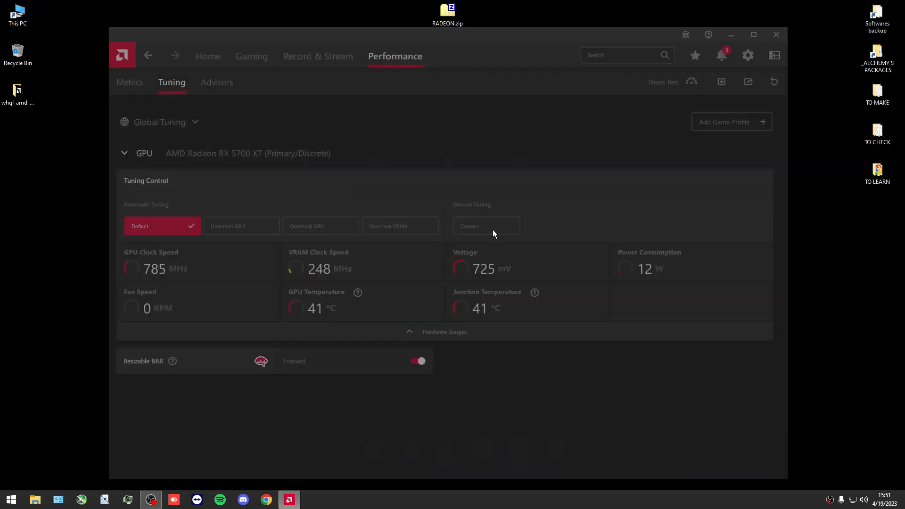
click(486, 351)
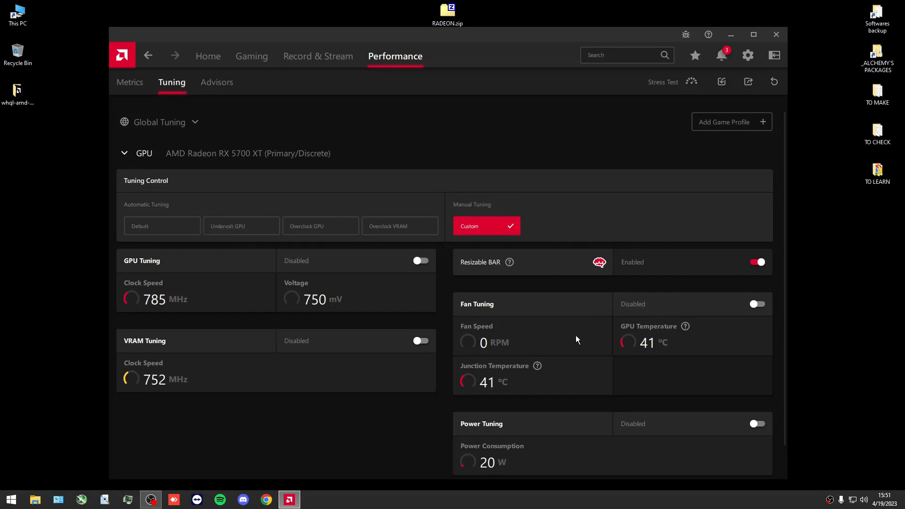
scroll(568, 333, down, 1)
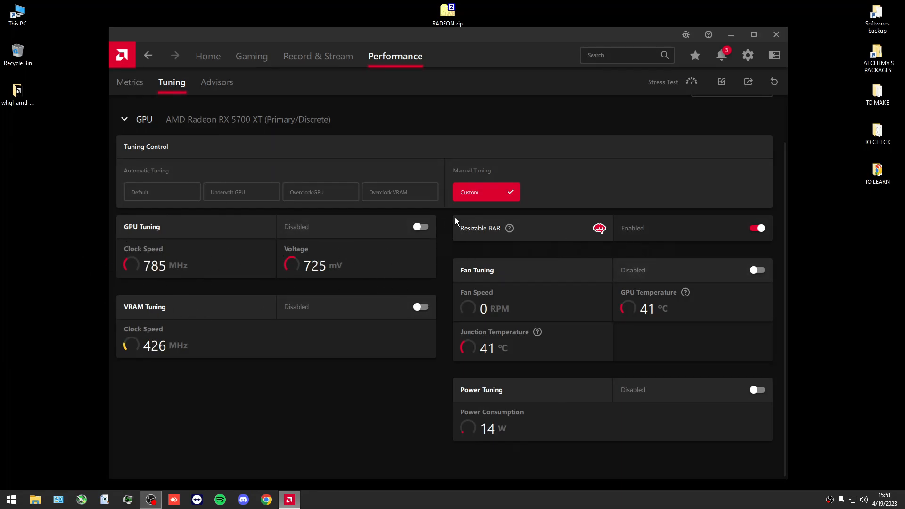
scroll(616, 267, up, 1)
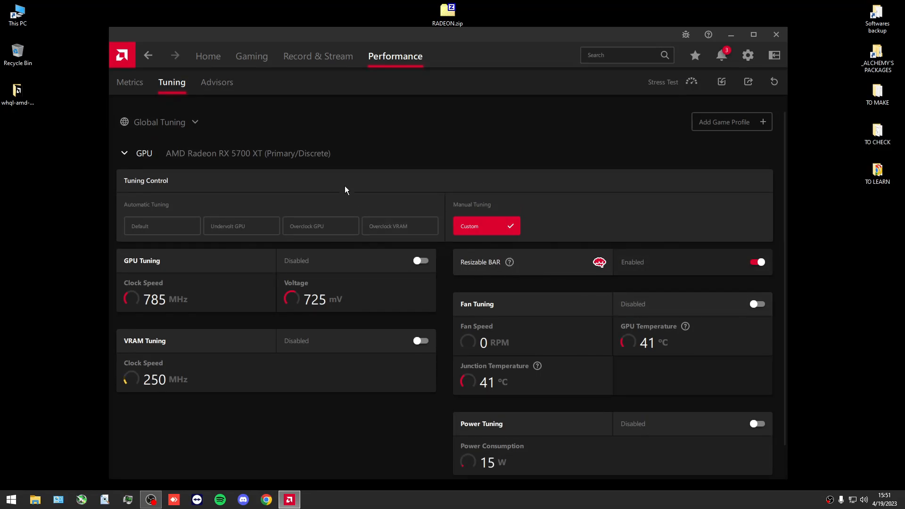
click(191, 228)
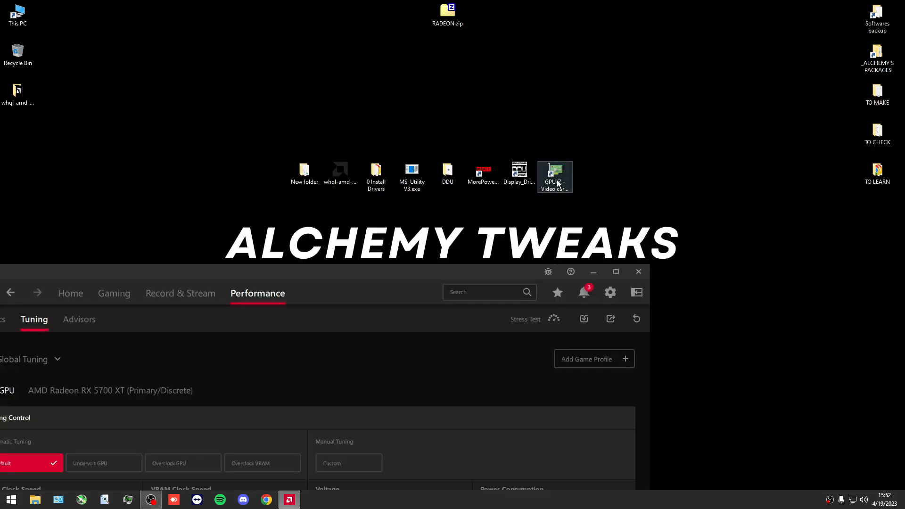
Step: Check the graphics card's Resizable BAR status in GPU-Z, close it, and examine the Resizable BAR tuning setting
click(555, 178)
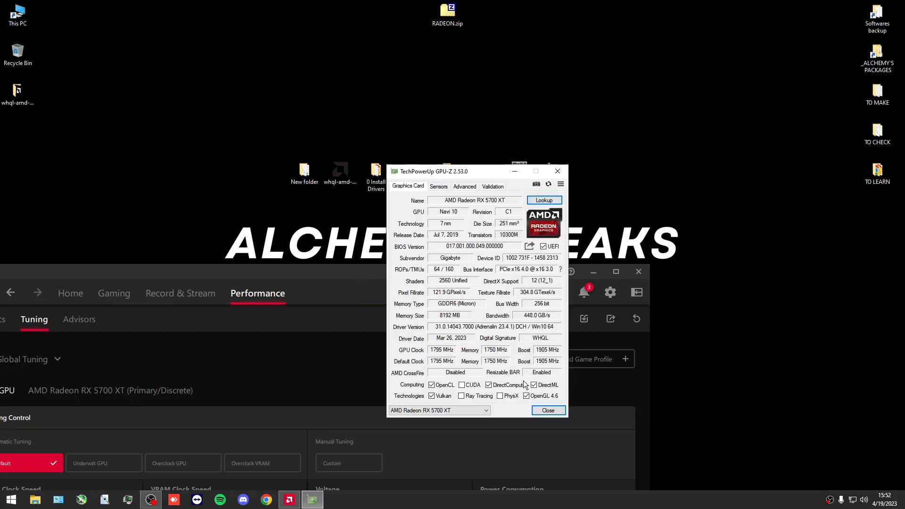
click(557, 171)
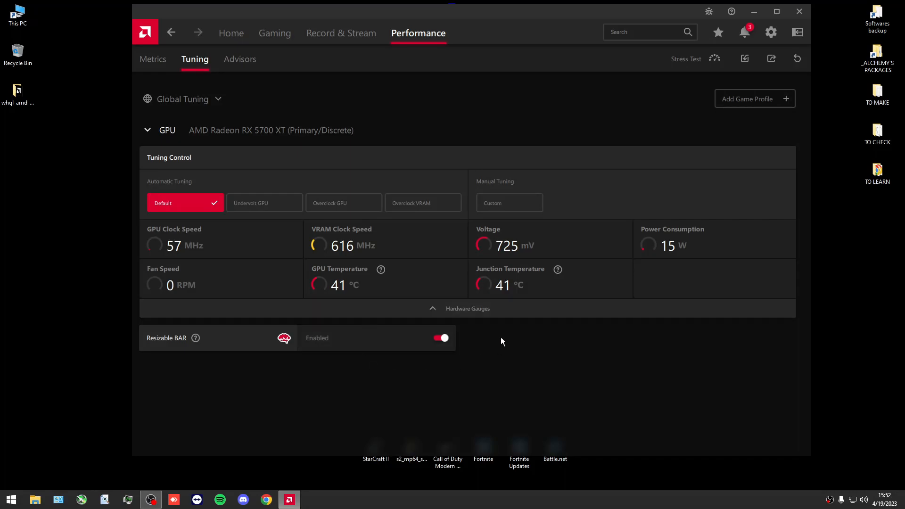
mouse_move(199, 340)
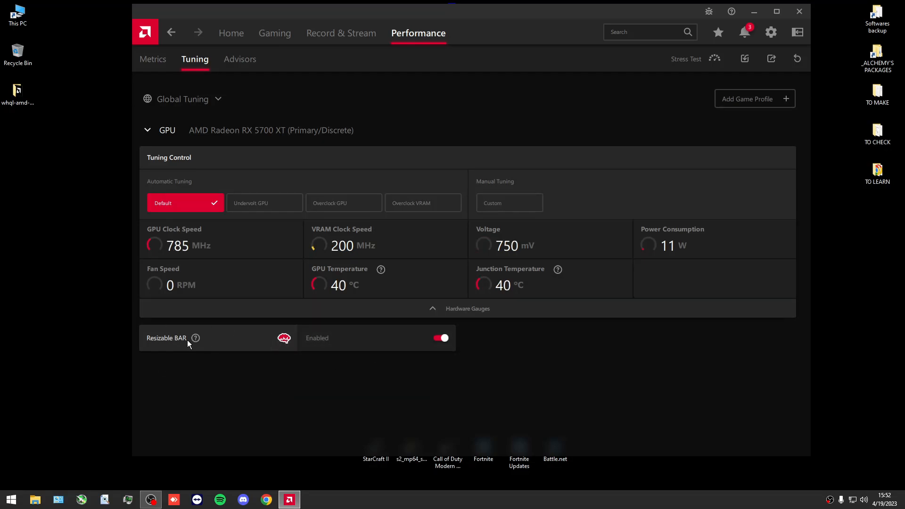
Step: Try a 600-second duration for the GPU stress test and close the dialog without starting the test
drag(426, 16, 412, 18)
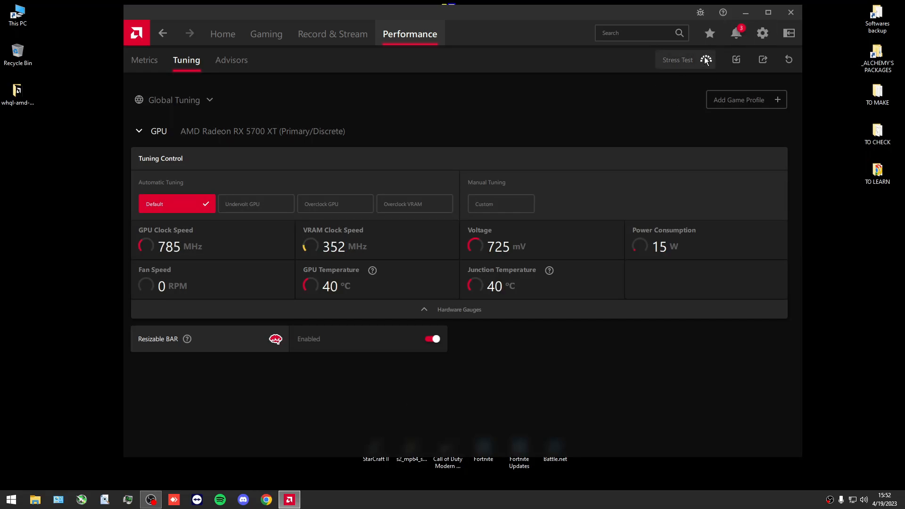
click(672, 59)
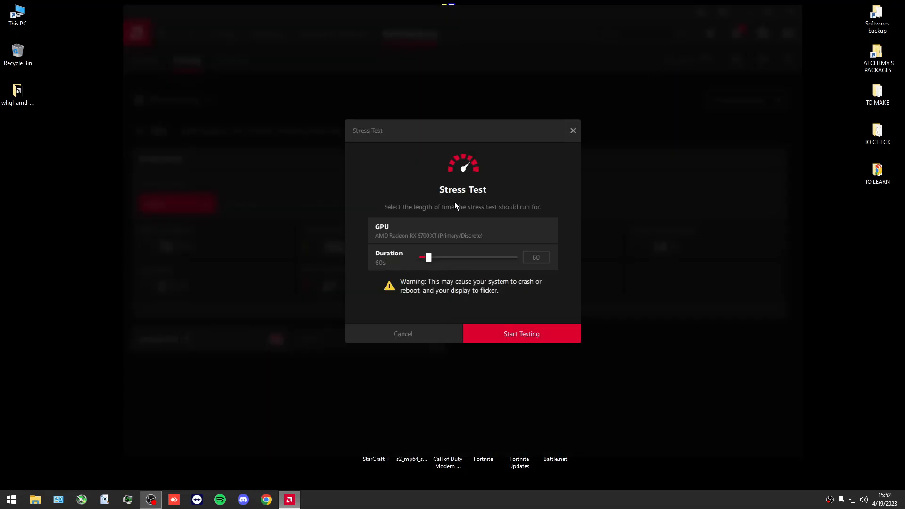
drag(515, 257, 403, 271)
drag(490, 266, 514, 268)
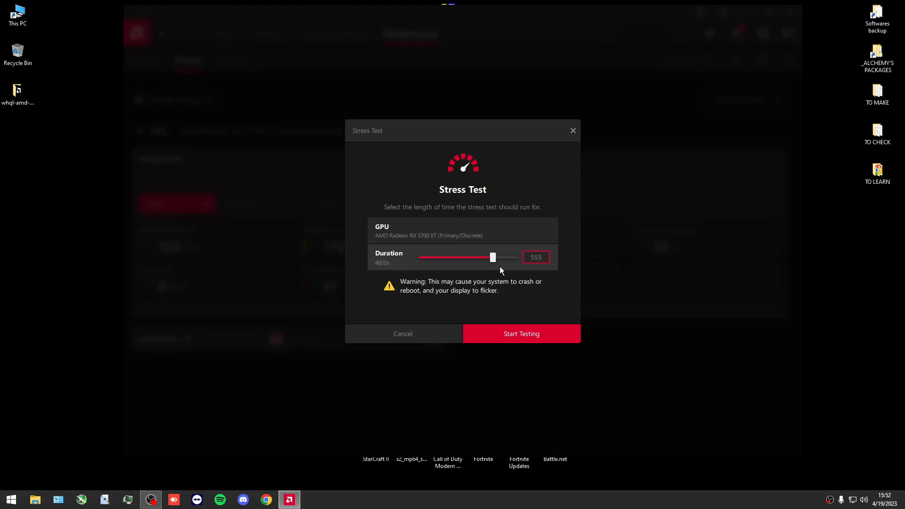
drag(452, 259, 530, 271)
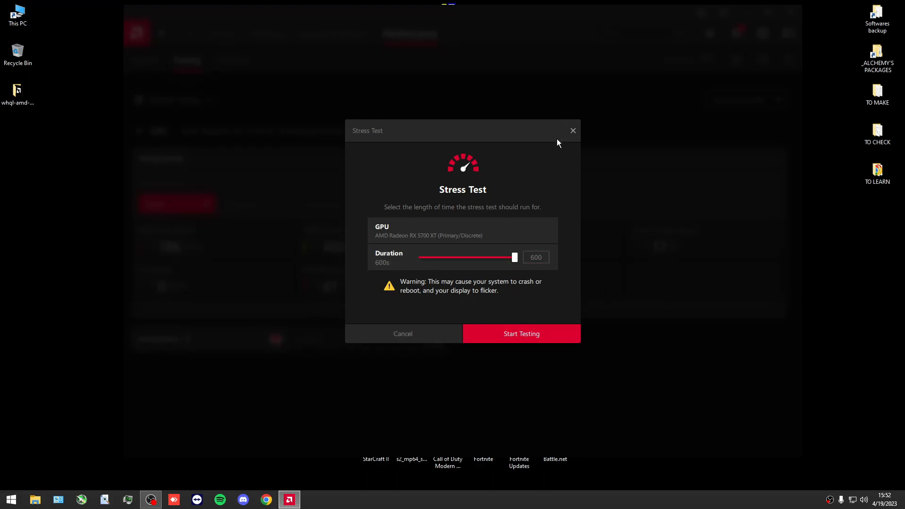
click(572, 131)
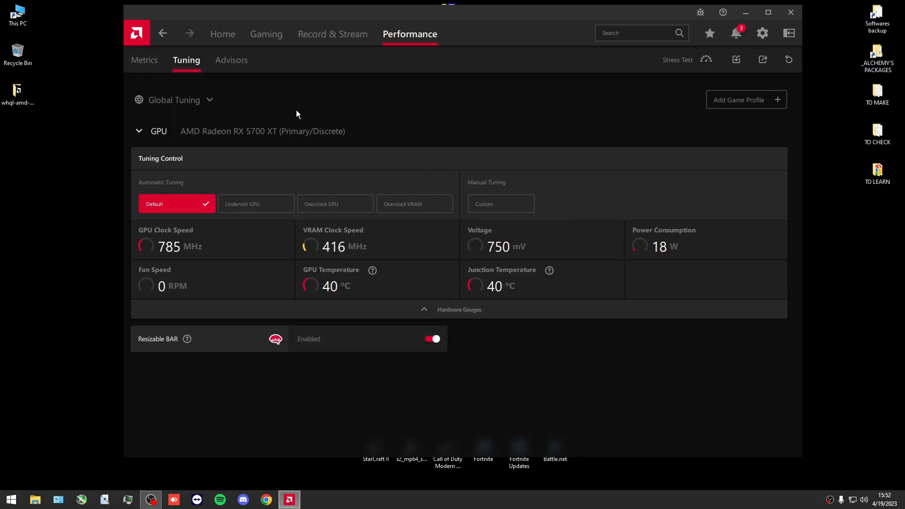
Step: Skip the Record & Stream setup wizard and look through the recording and live stream controls
click(236, 65)
click(340, 40)
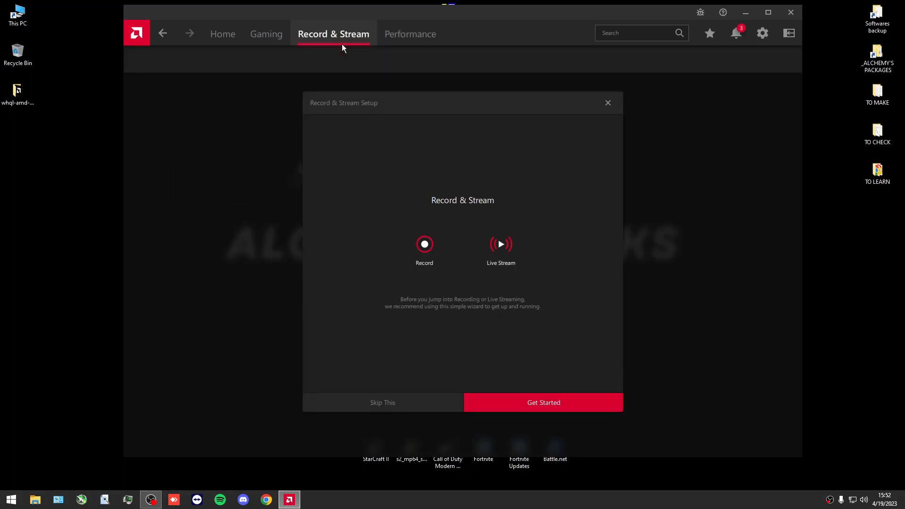
click(386, 407)
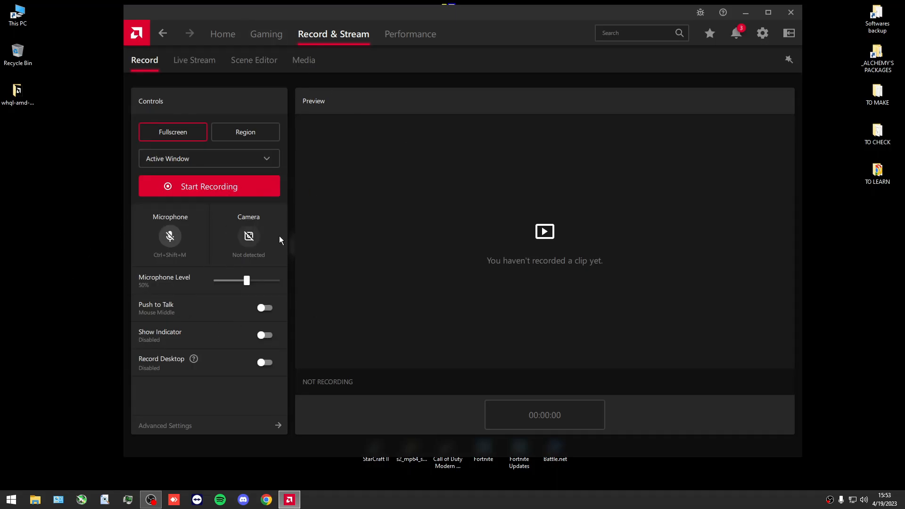
click(177, 67)
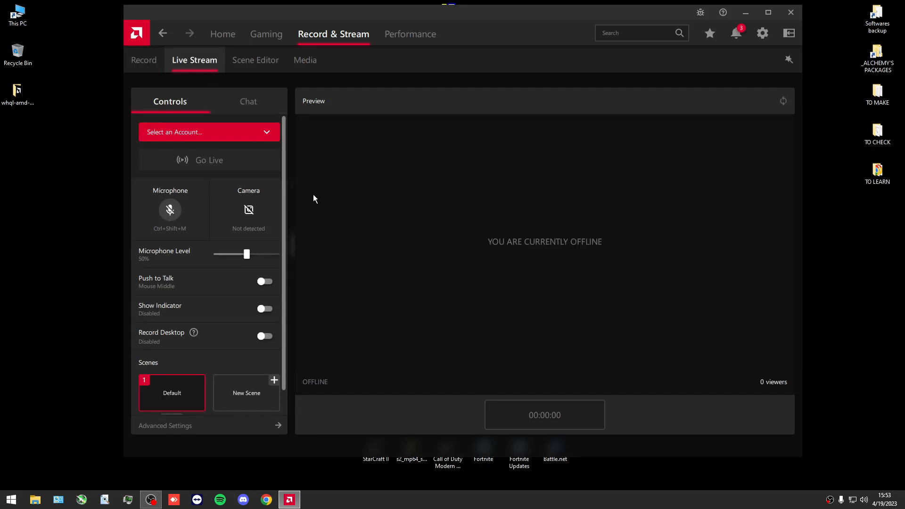
scroll(196, 254, down, 1)
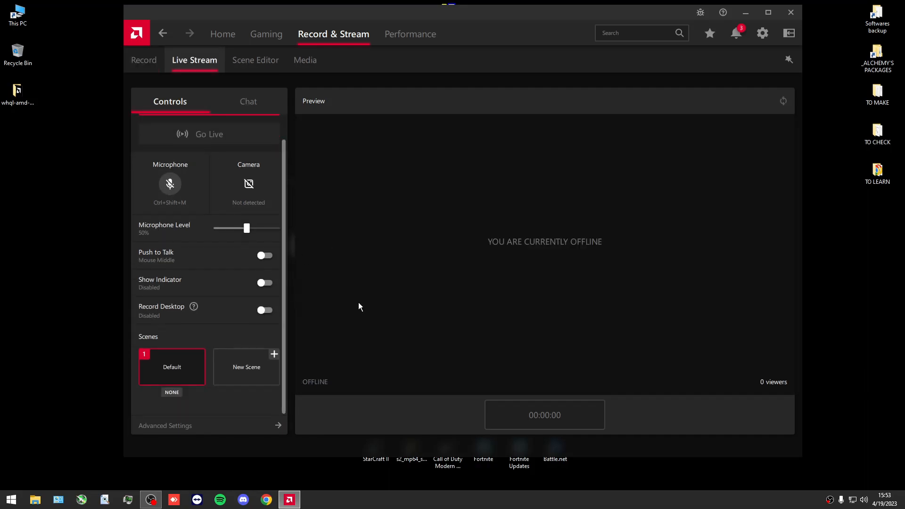
Step: Look over the recording controls, the home overview and the Record & Stream settings, and close AMD Software
click(150, 62)
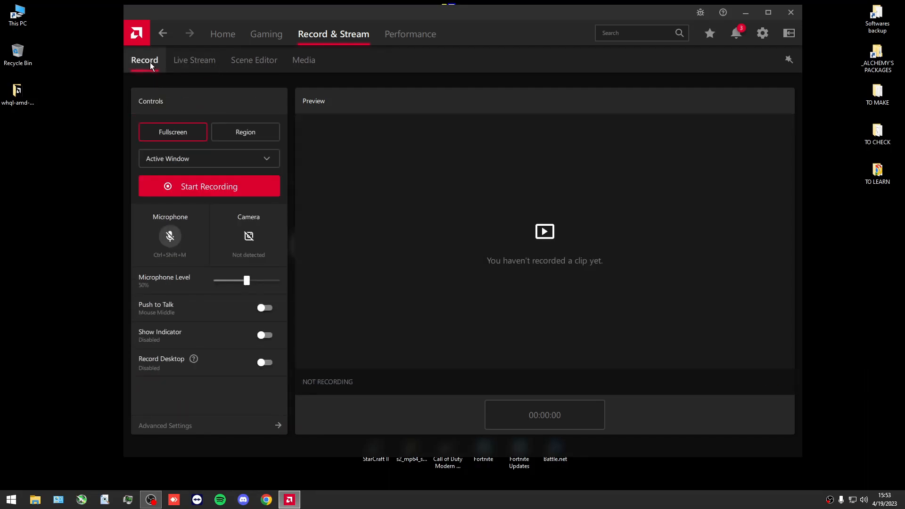
click(229, 39)
mouse_move(452, 29)
mouse_down()
mouse_move(459, 45)
mouse_move(468, 25)
mouse_up()
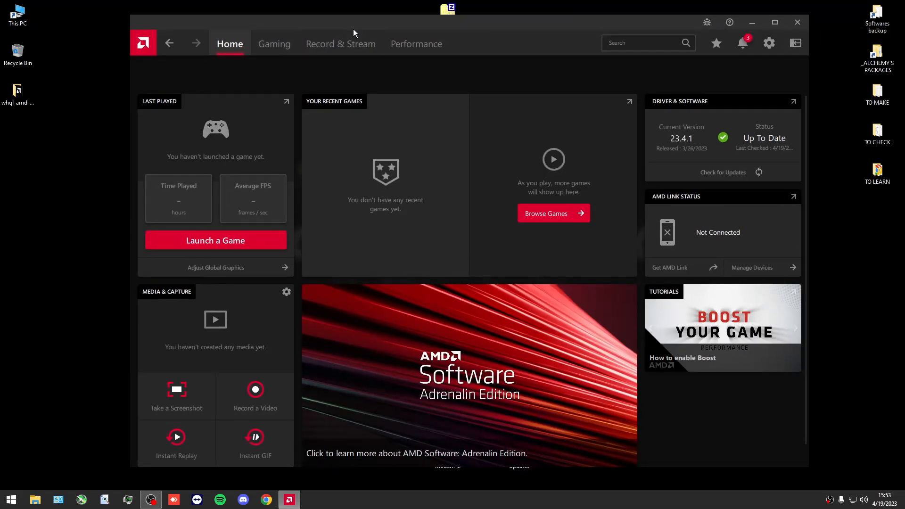
drag(347, 22, 318, 24)
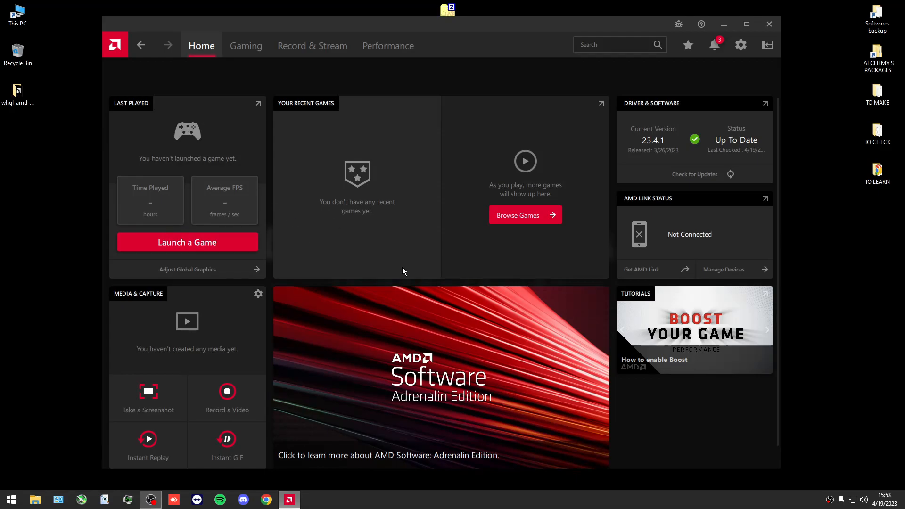
click(258, 294)
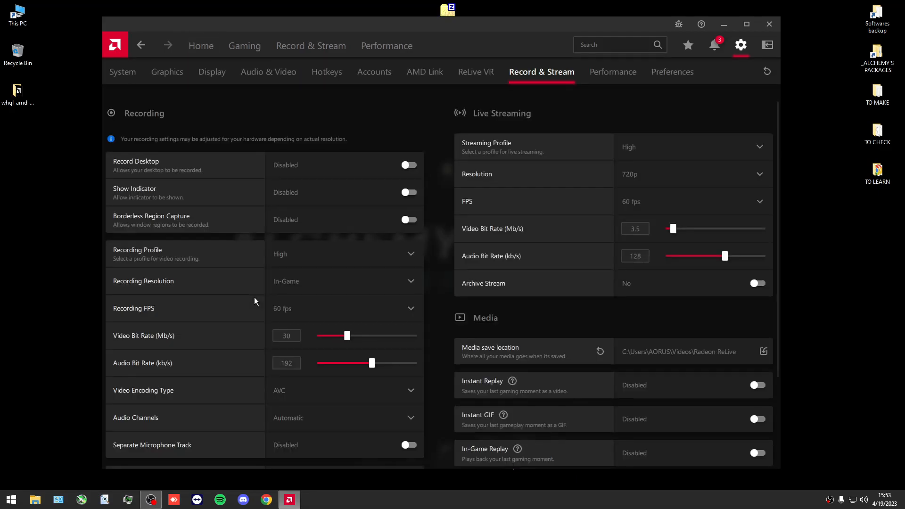
drag(206, 27, 240, 32)
click(804, 30)
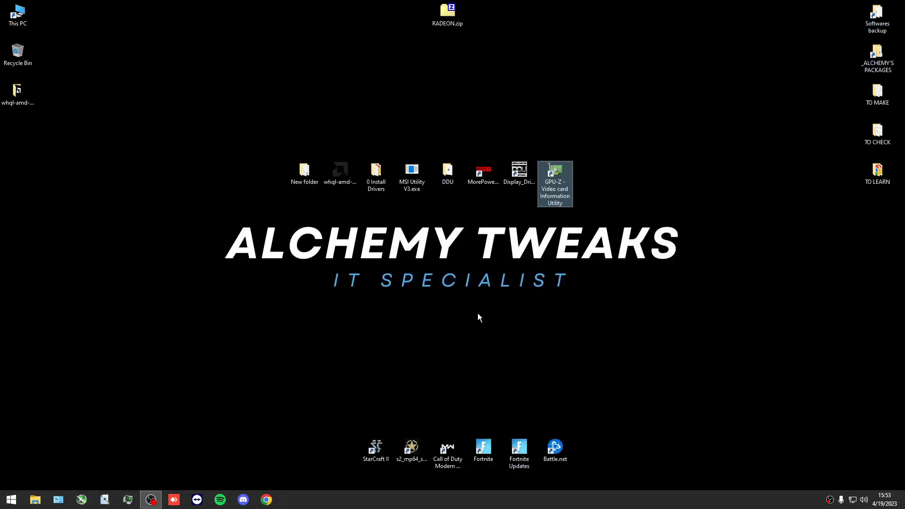
Step: Save the graphics card's BIOS from GPU-Z to the Desktop as Navi 10.rom and close GPU-Z
click(244, 166)
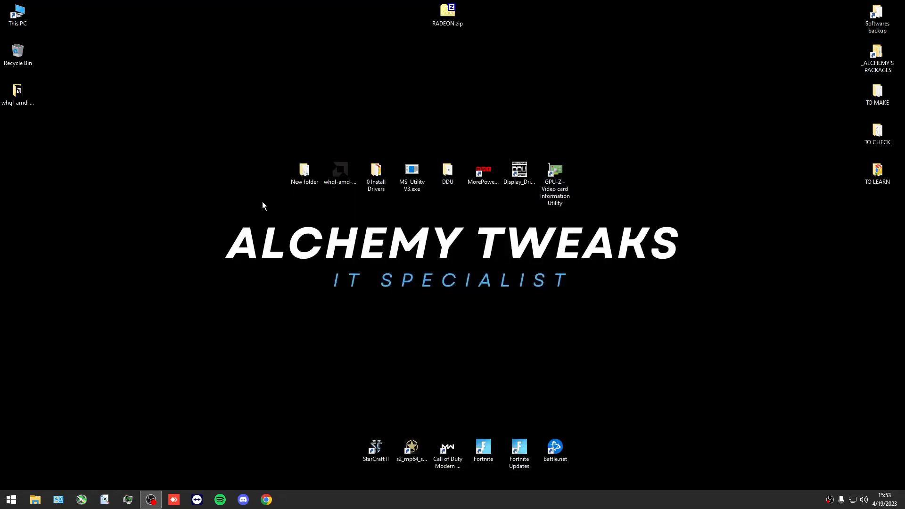
double_click(558, 172)
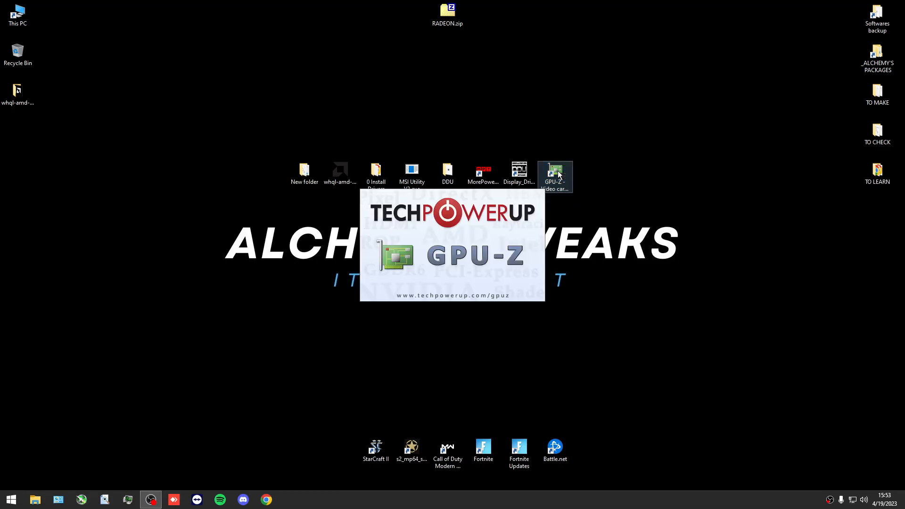
drag(480, 175, 197, 159)
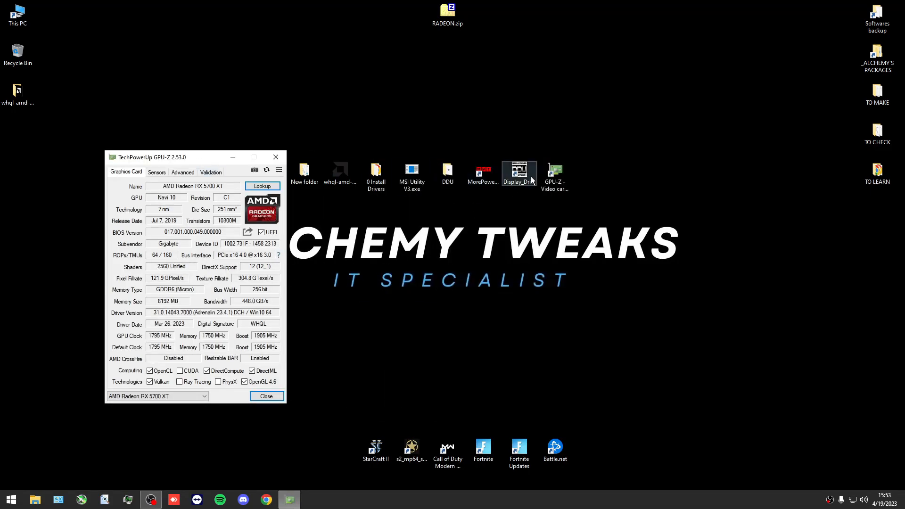
drag(208, 155, 187, 118)
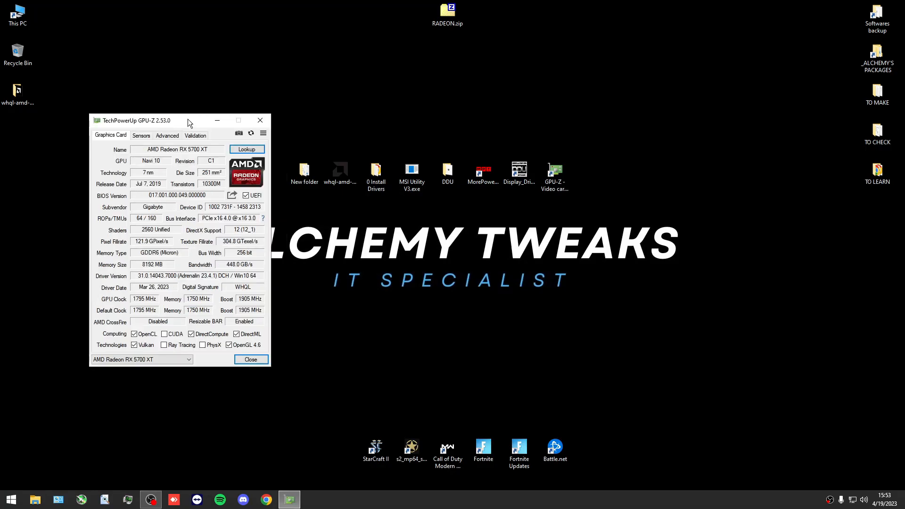
click(232, 196)
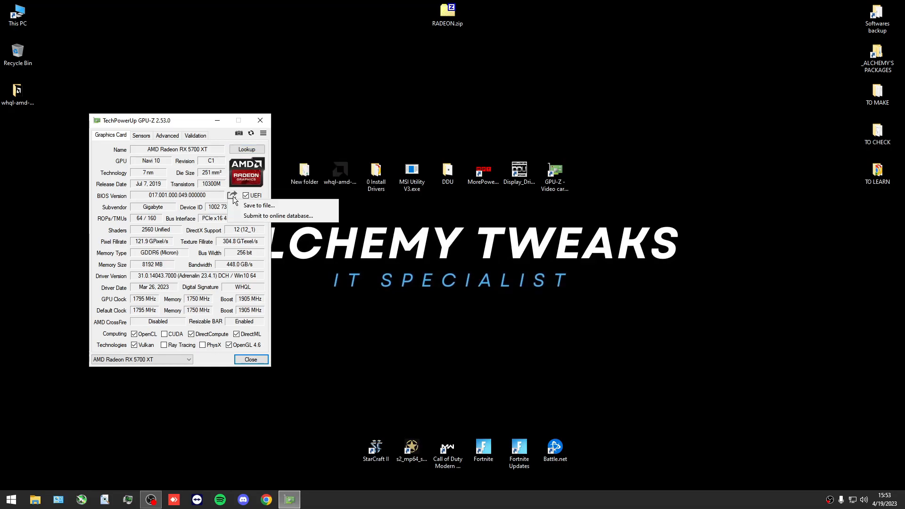
click(259, 208)
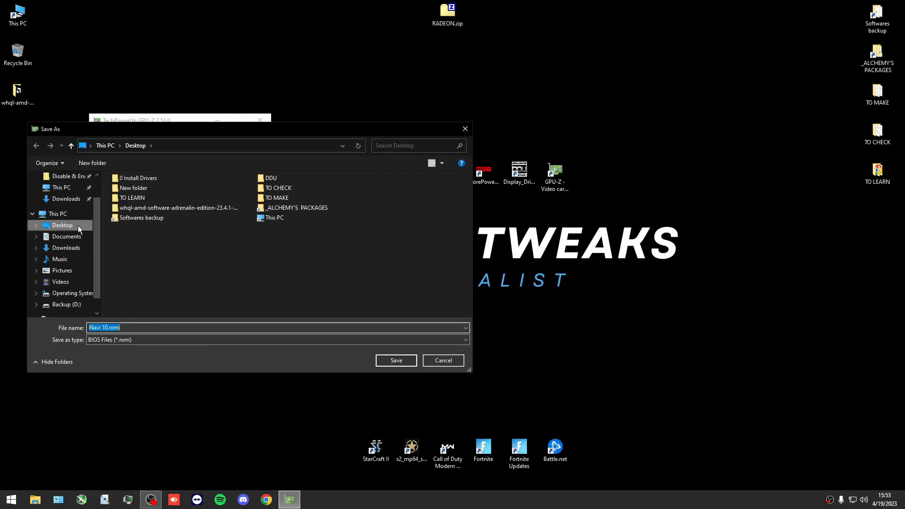
click(386, 361)
click(219, 266)
drag(17, 132, 663, 213)
click(260, 121)
Step: Launch MorePowerTool from its desktop shortcut and select the AMD Radeon RX 5700 XT as the graphics card
click(484, 172)
right_click(474, 166)
click(339, 129)
right_click(473, 166)
click(502, 194)
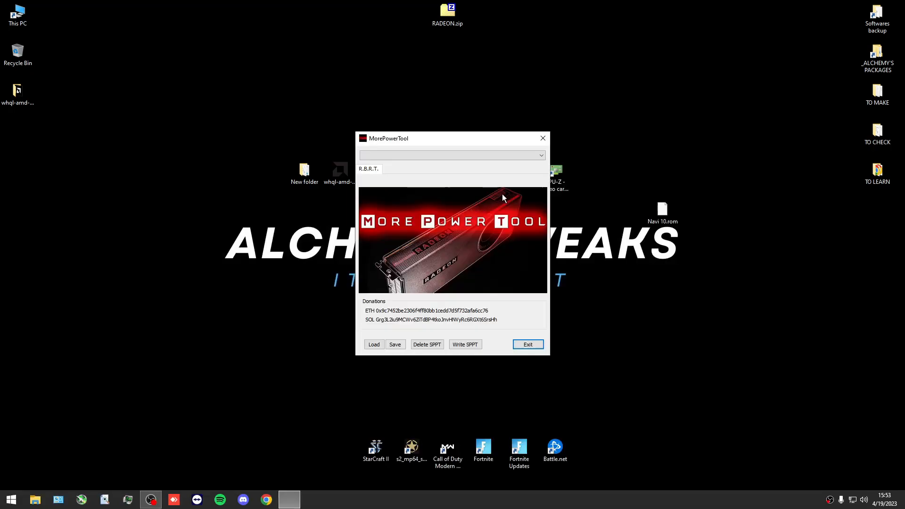
mouse_move(426, 137)
mouse_down()
mouse_move(348, 140)
mouse_move(431, 151)
mouse_move(418, 149)
mouse_up()
click(354, 157)
click(328, 166)
Step: Load the Navi 10.rom BIOS file from the Desktop into MorePowerTool
drag(662, 211, 591, 213)
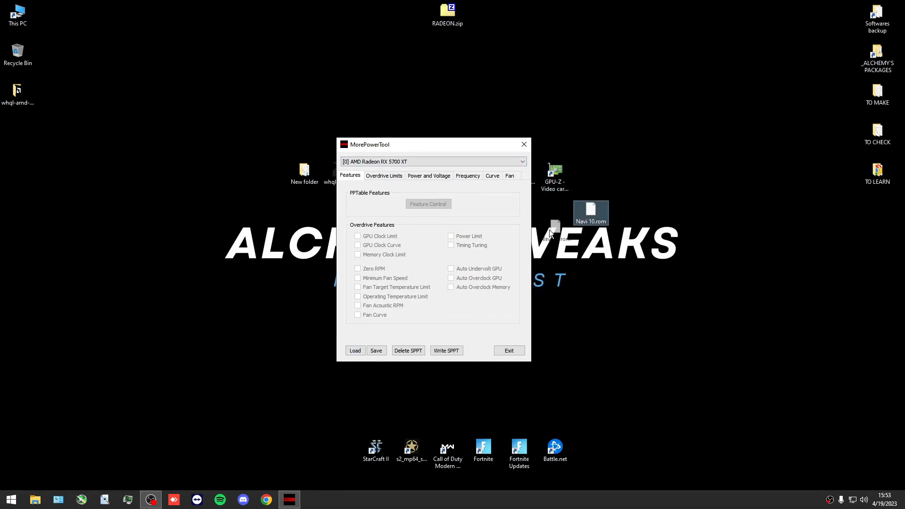
drag(550, 230, 554, 245)
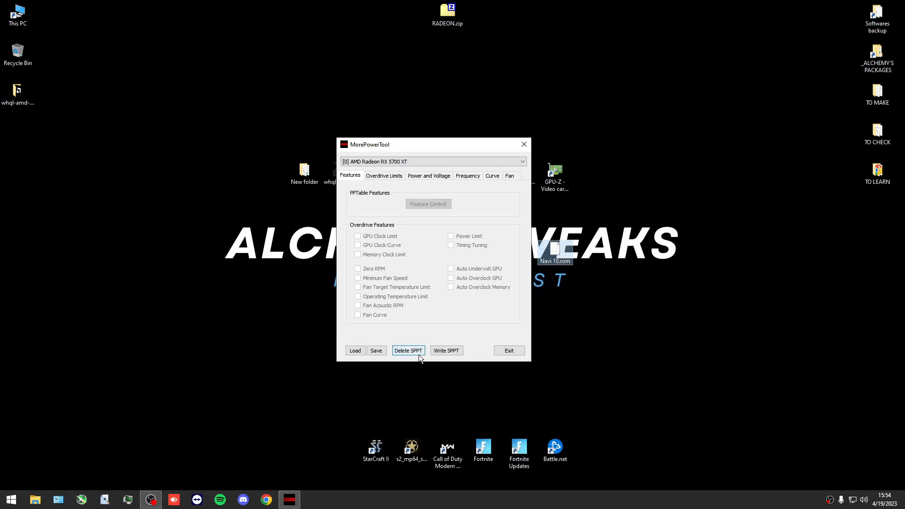
click(359, 351)
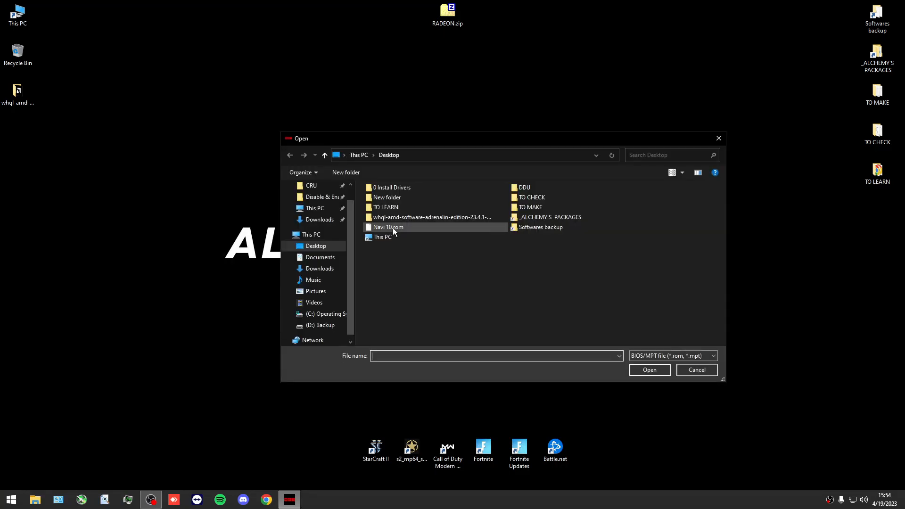
click(394, 227)
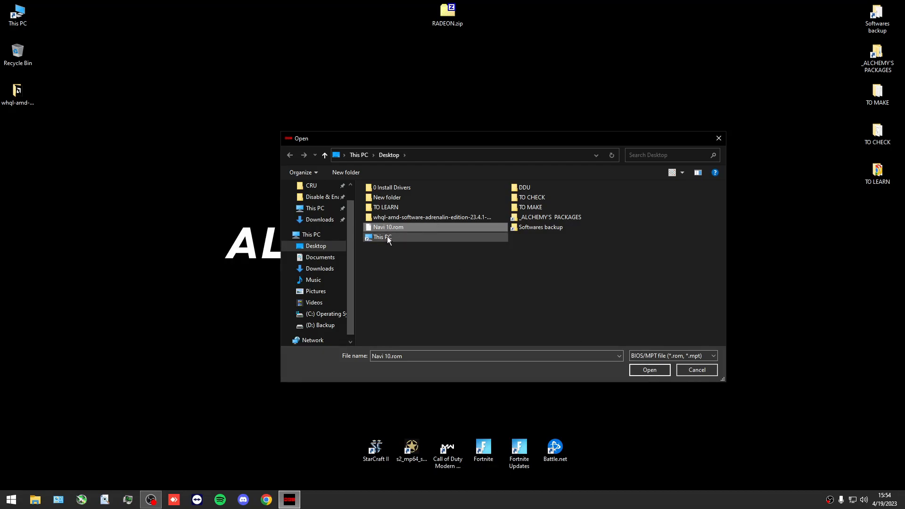
click(652, 372)
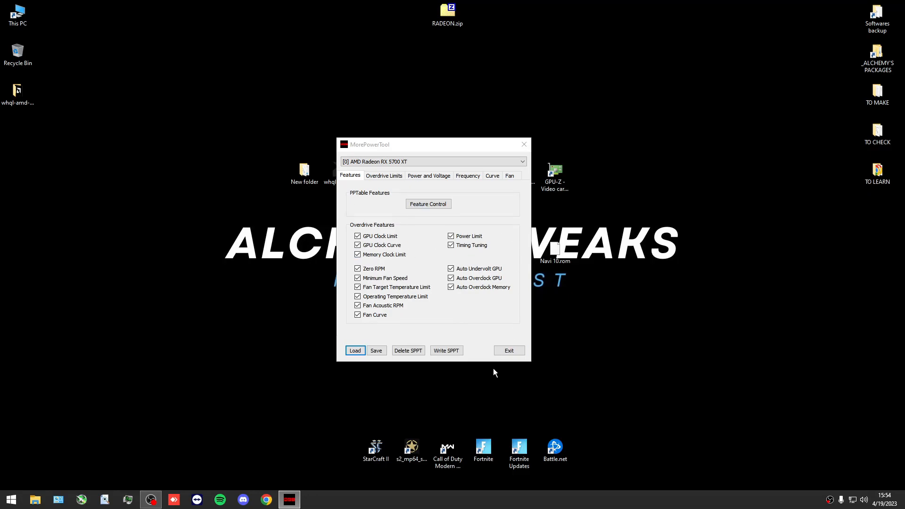
Step: Disable DS_GFXCLK, DS_SOCCLK and DS_DCEFCLK in the PowerPlay feature control and accept the changes
click(428, 205)
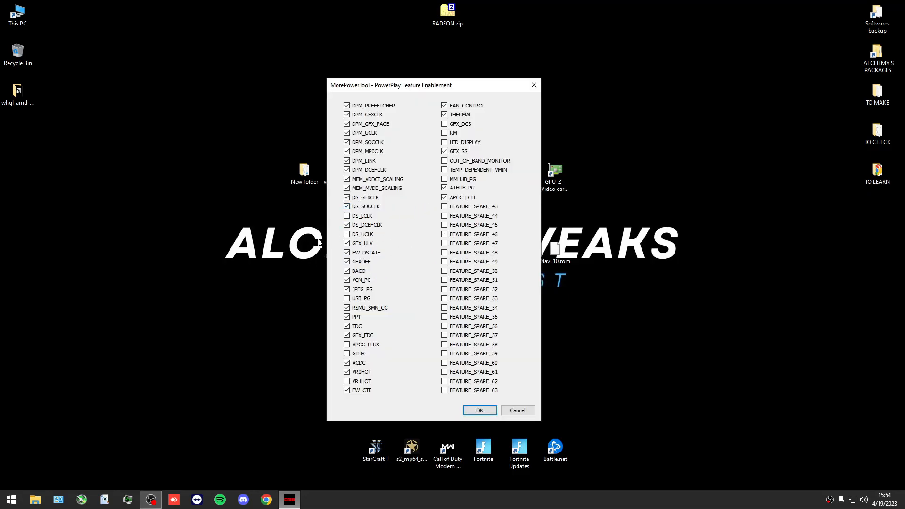
click(347, 225)
click(347, 206)
click(347, 200)
click(347, 206)
click(348, 225)
click(347, 206)
click(347, 225)
click(479, 411)
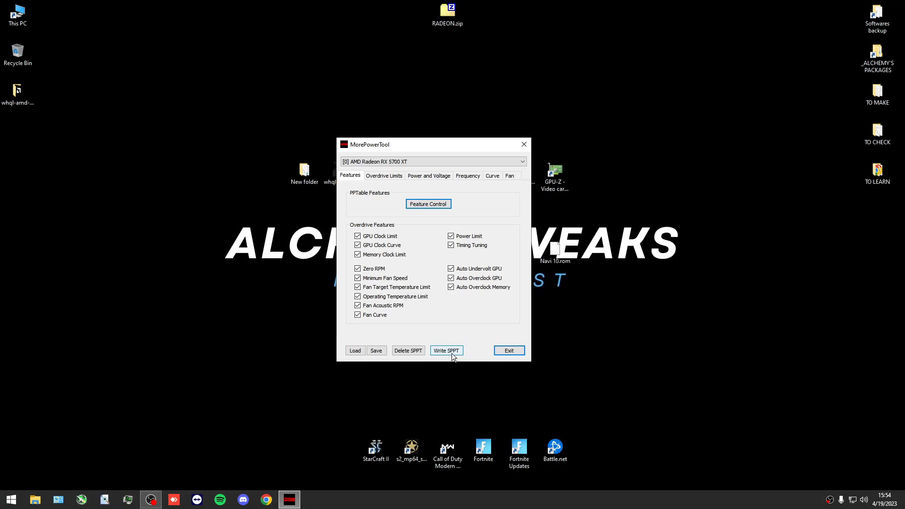
Step: Write the modified soft PowerPlay table (SPPT) for the graphics card and exit MorePowerTool
click(385, 352)
click(689, 369)
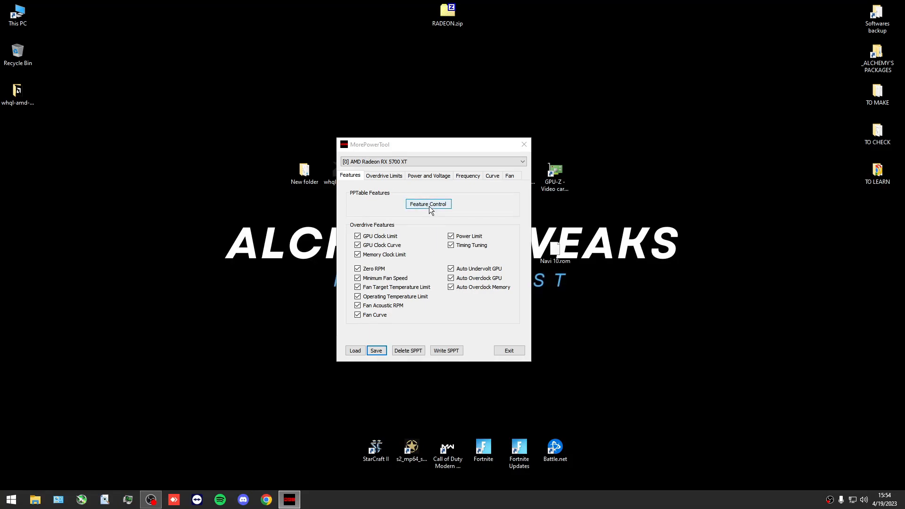
click(447, 351)
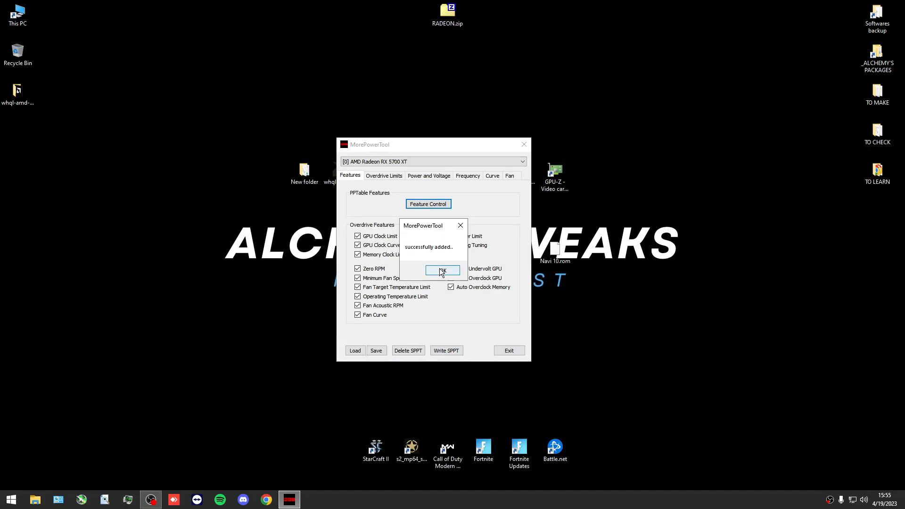
click(444, 272)
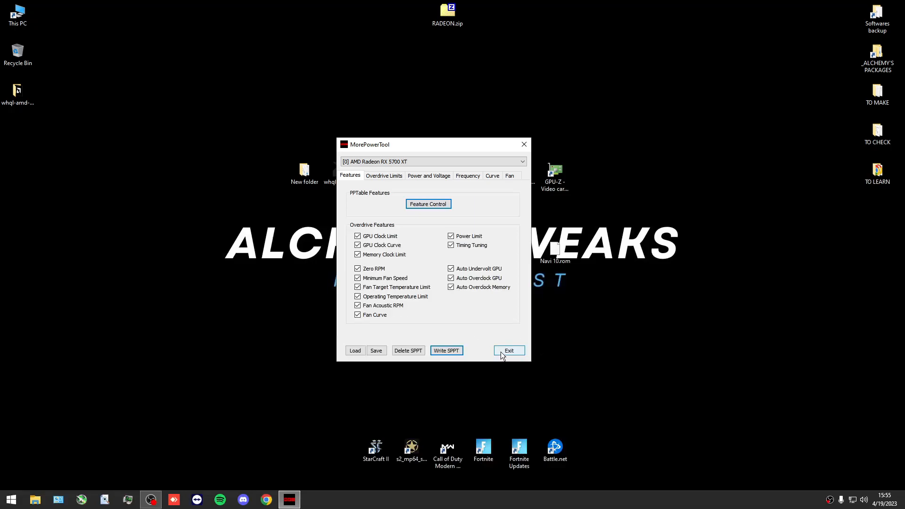
click(500, 352)
Step: Arrange the Navi 10.rom file on the desktop beside the GPU-Z shortcut
drag(537, 251, 217, 212)
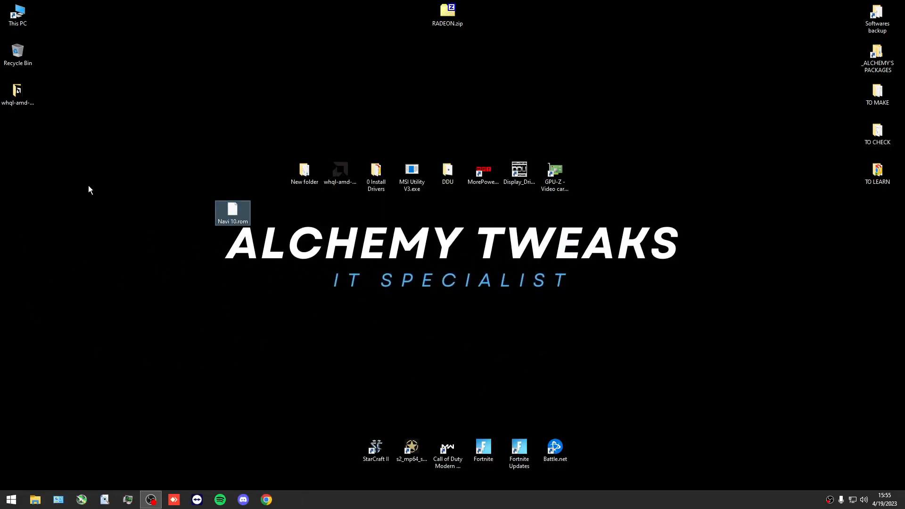
drag(241, 184, 606, 188)
click(562, 175)
drag(636, 132, 560, 242)
click(559, 241)
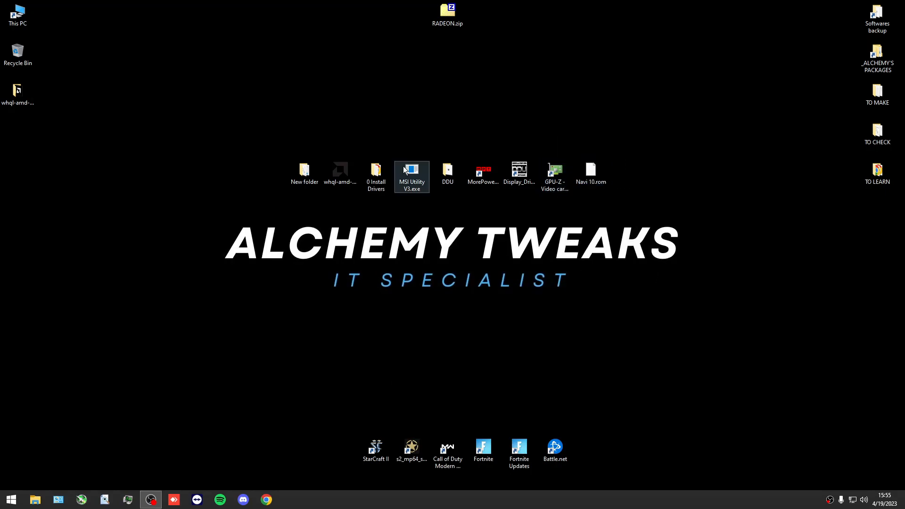
Step: Launch MSI Utility V3 and apply a High interrupt priority to the AMD Radeon RX 5700 XT
right_click(418, 179)
click(441, 199)
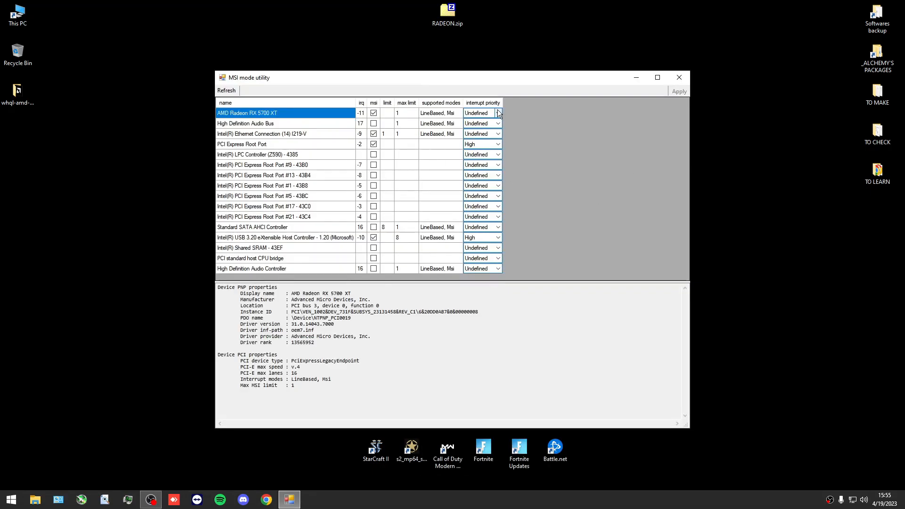
click(498, 114)
click(479, 145)
click(678, 92)
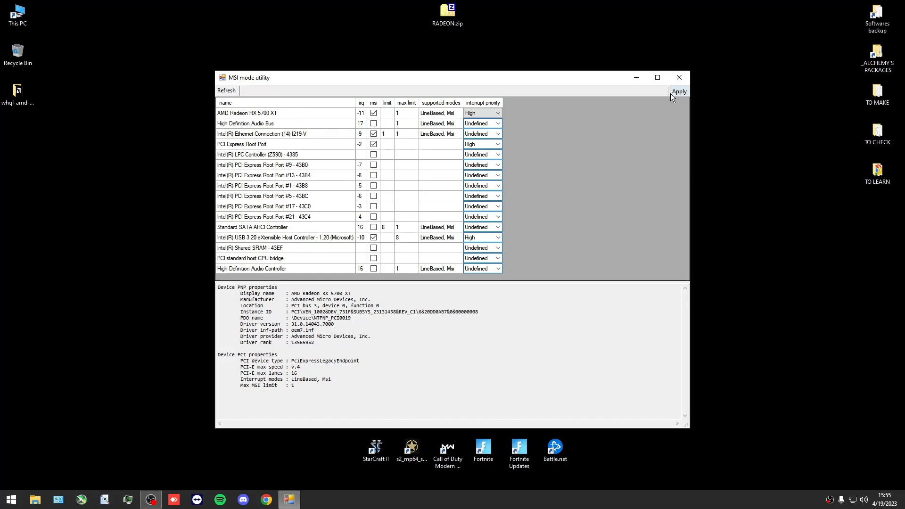
click(226, 90)
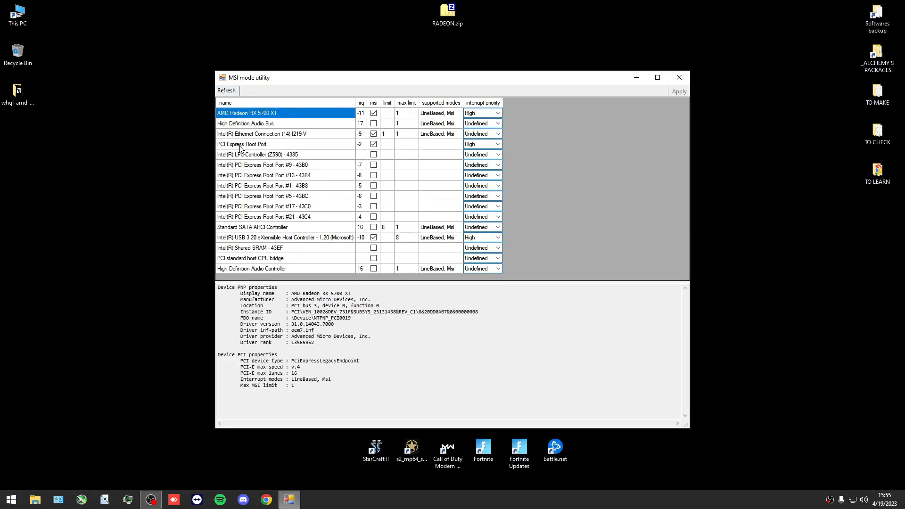
Step: Apply an Undefined interrupt priority to the PCI Express Root Port and refresh the device list
click(269, 145)
click(278, 114)
click(270, 143)
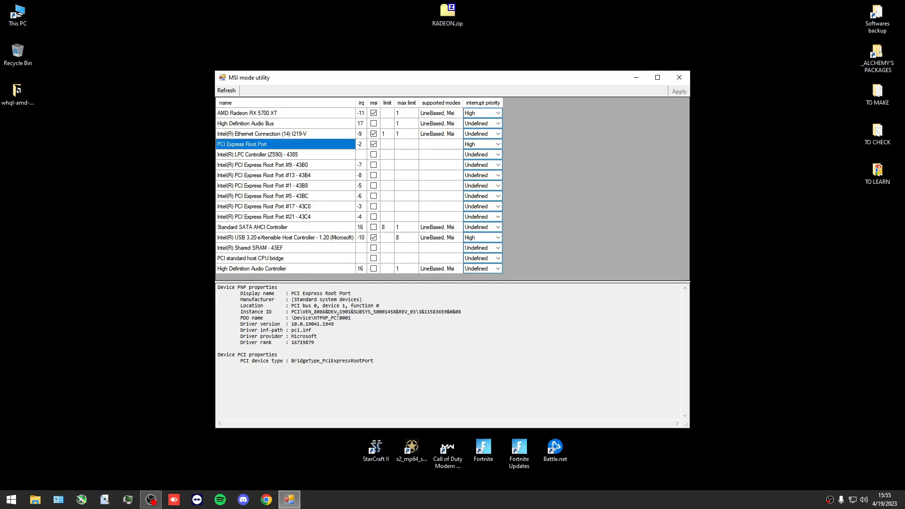
click(491, 144)
click(486, 144)
click(479, 154)
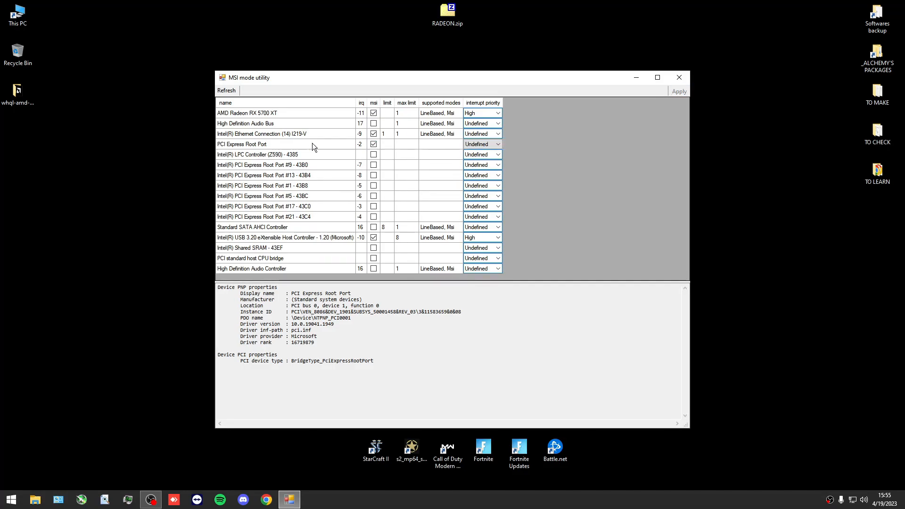
click(227, 90)
click(278, 146)
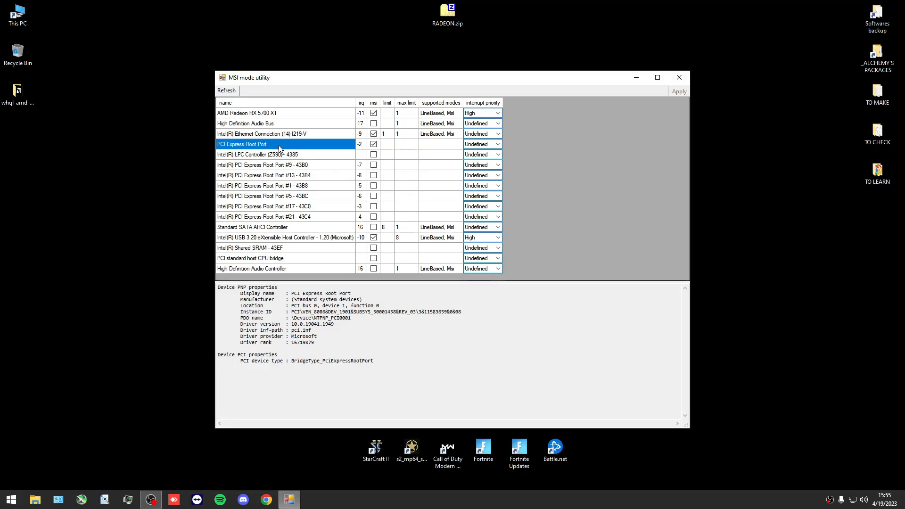
Step: Review the AMD Radeon RX 5700 XT's device properties and close the MSI mode utility
drag(266, 263, 278, 112)
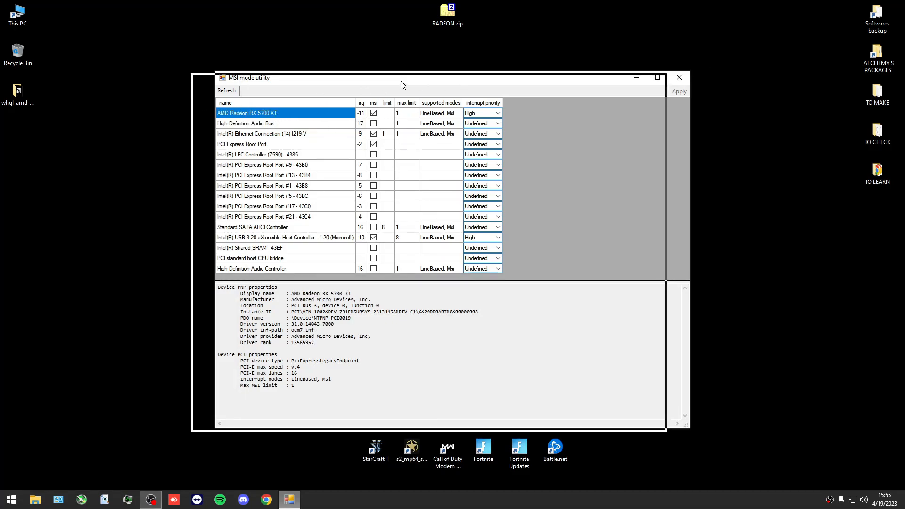
drag(391, 75, 368, 78)
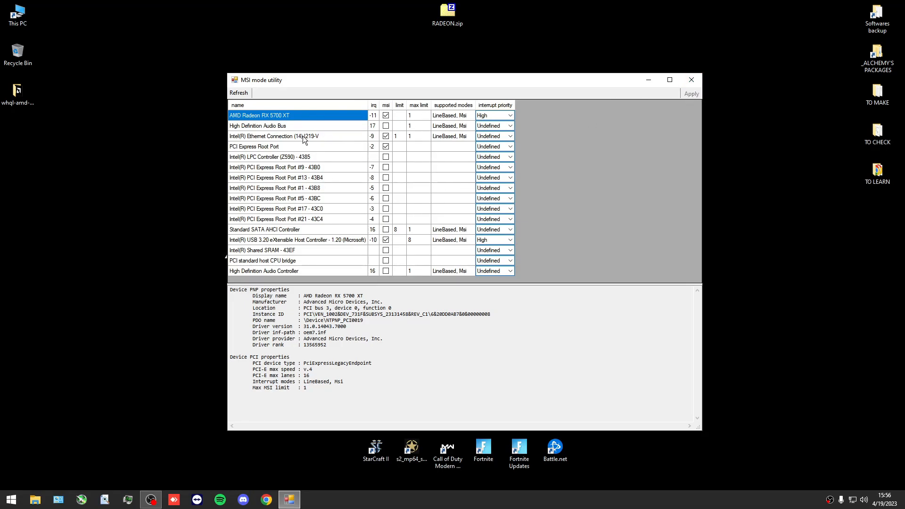
click(691, 79)
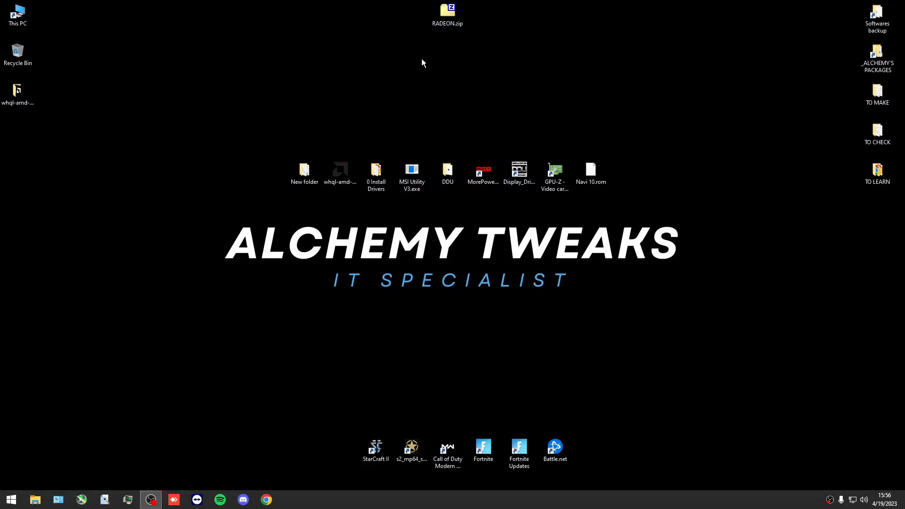
click(445, 14)
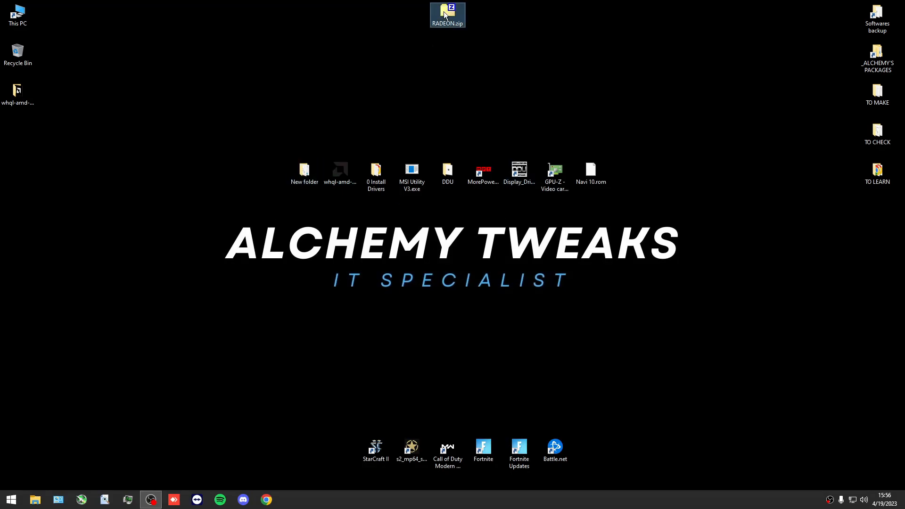
right_click(444, 14)
click(471, 83)
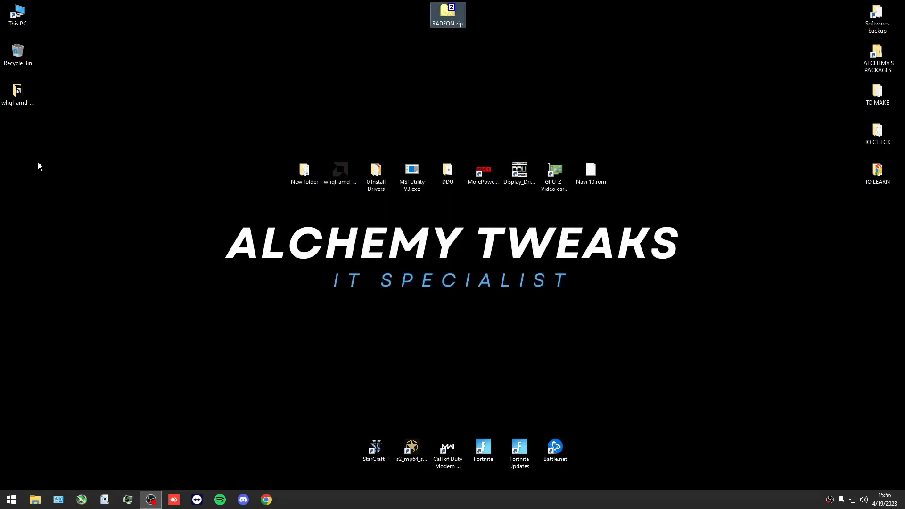
Step: Merge Radeon Registry Tweaks.reg from the RADEON folder's 5 Registry Tweaks subfolder into the Windows registry
double_click(27, 141)
double_click(354, 187)
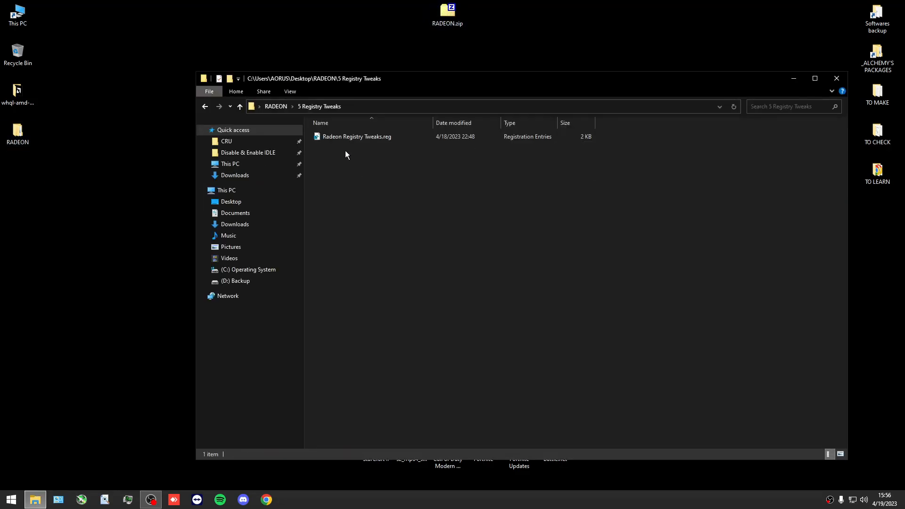
click(205, 106)
drag(437, 253, 457, 272)
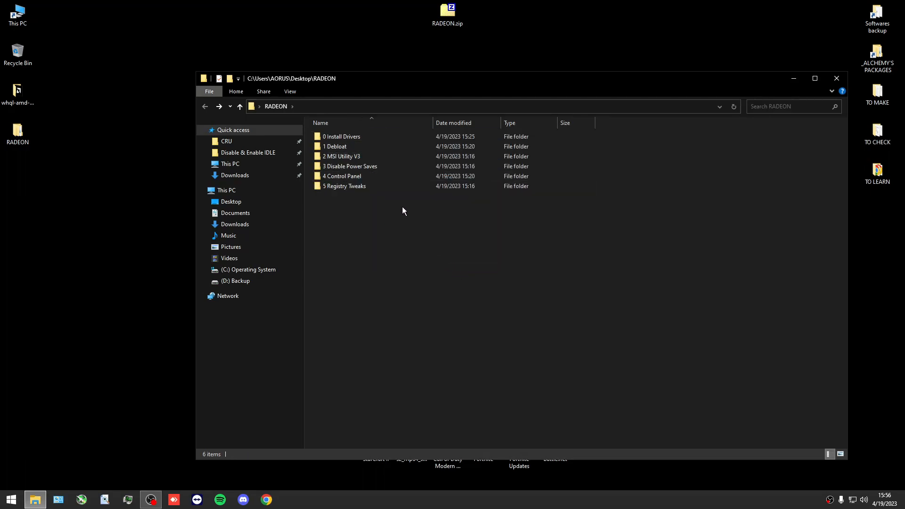
double_click(378, 187)
click(385, 138)
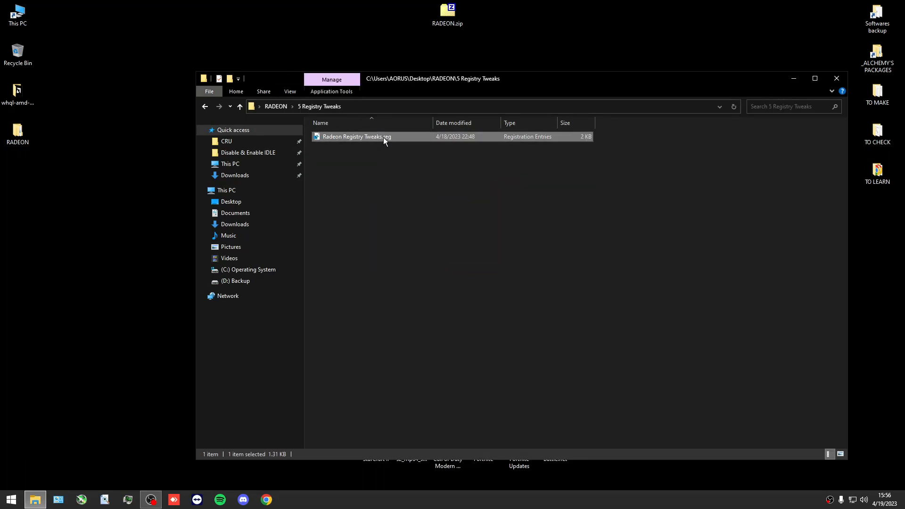
double_click(404, 140)
click(532, 264)
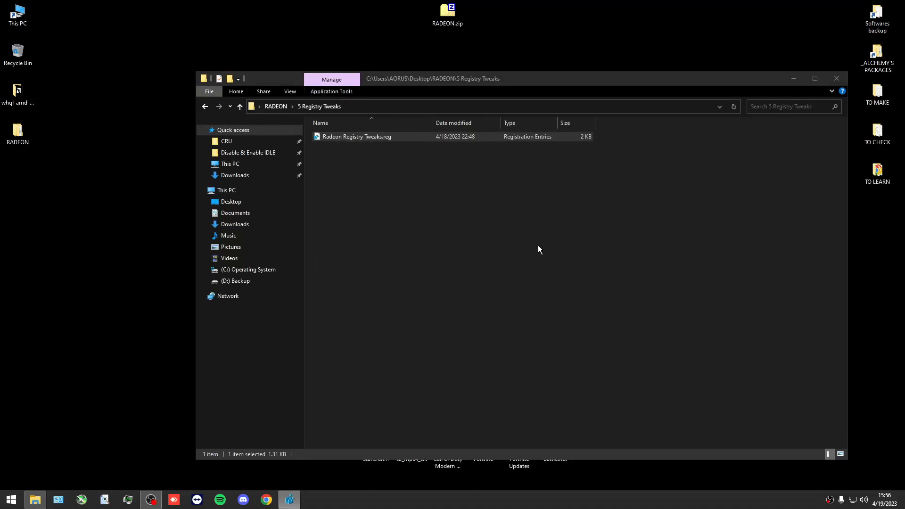
click(551, 250)
Step: Open Radeon Registry Tweaks.reg as text and examine its entries through the DX9 Tweaks section
right_click(328, 139)
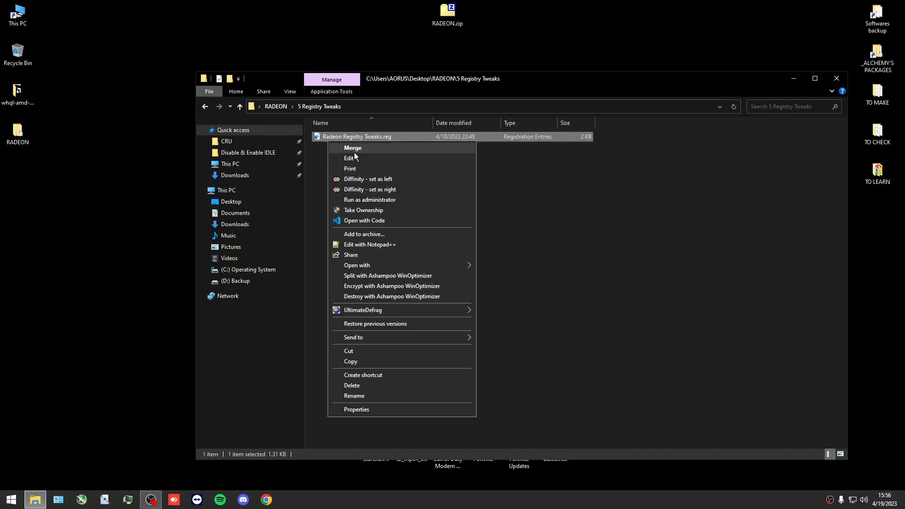
click(358, 159)
drag(207, 88, 377, 69)
drag(166, 118, 458, 443)
click(417, 395)
drag(166, 339, 352, 341)
drag(400, 410, 167, 297)
click(298, 297)
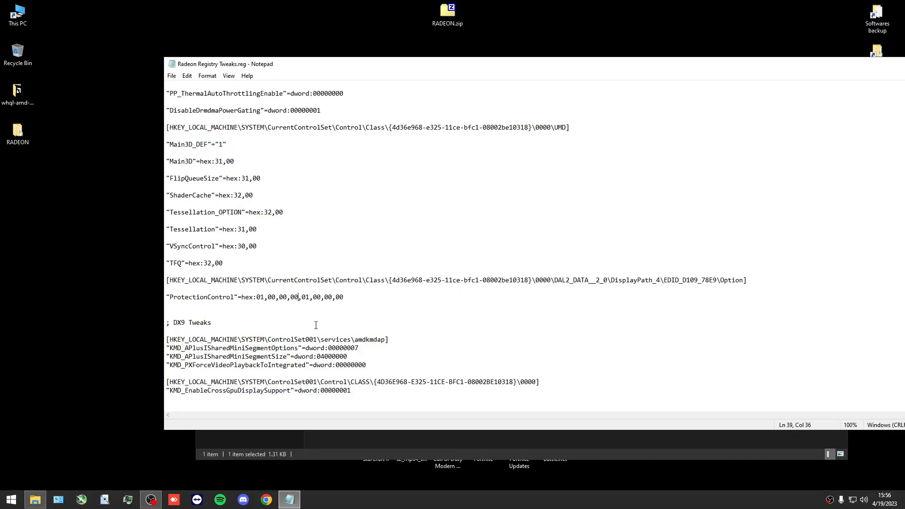
Step: Examine the UMD key's entries from Main3D_DEF to VSyncControl, and close the registry file and its folder
scroll(332, 319, up, 4)
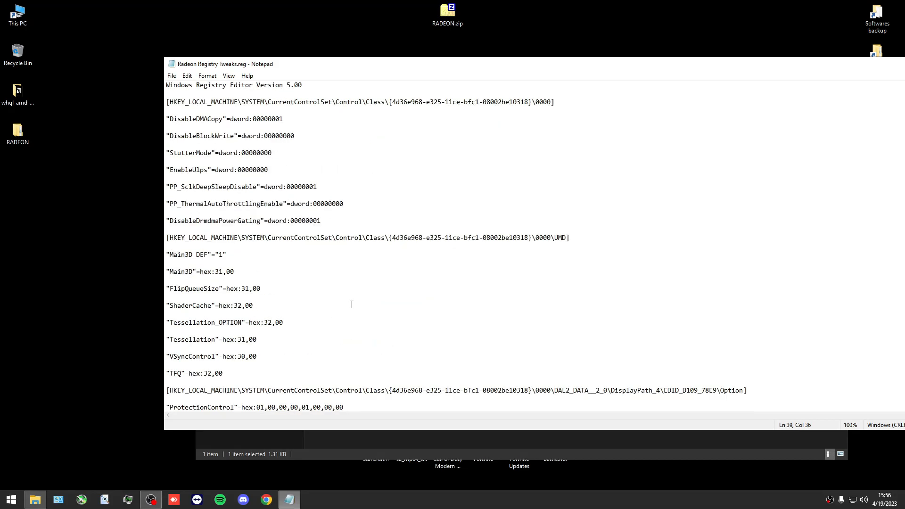
scroll(308, 289, down, 1)
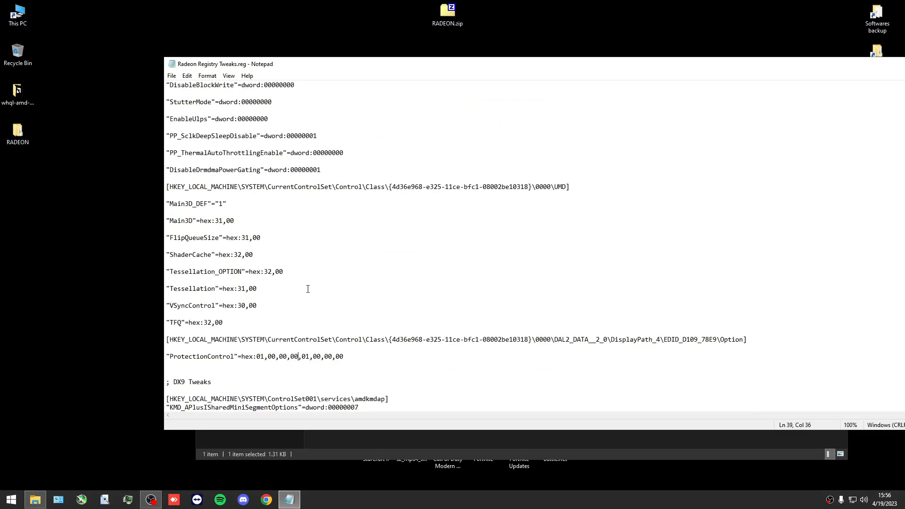
drag(286, 309, 398, 314)
click(293, 255)
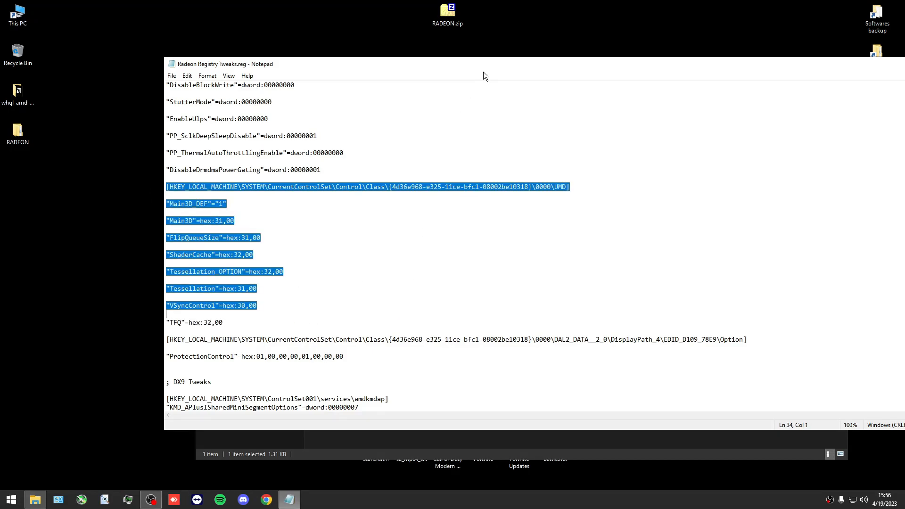
drag(481, 65, 454, 53)
drag(316, 293, 115, 178)
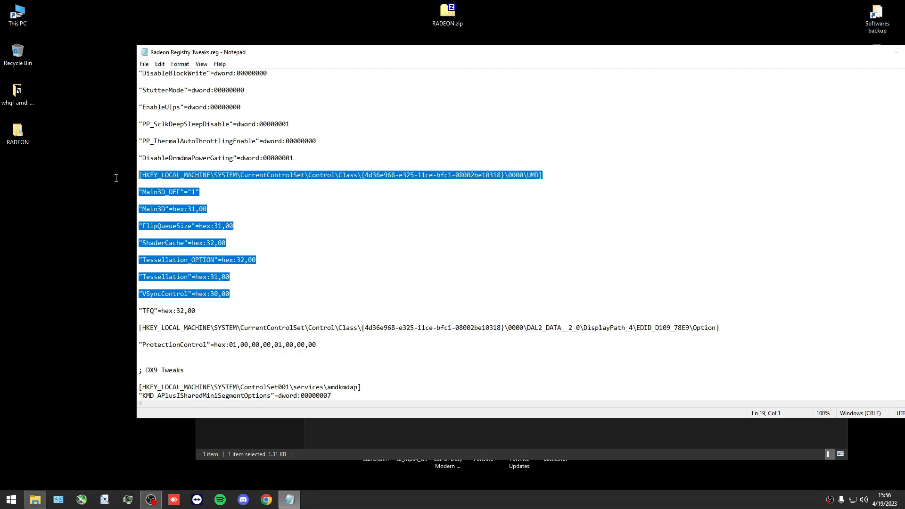
click(271, 296)
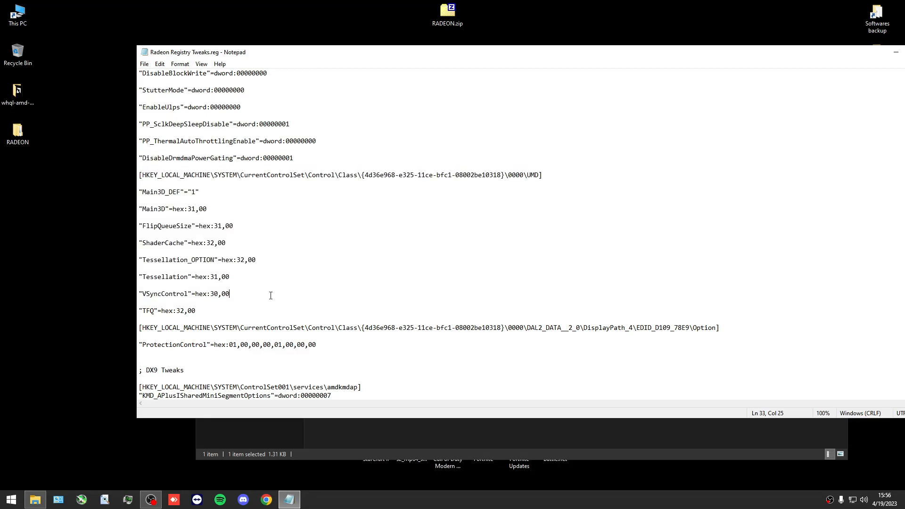
drag(267, 53, 196, 71)
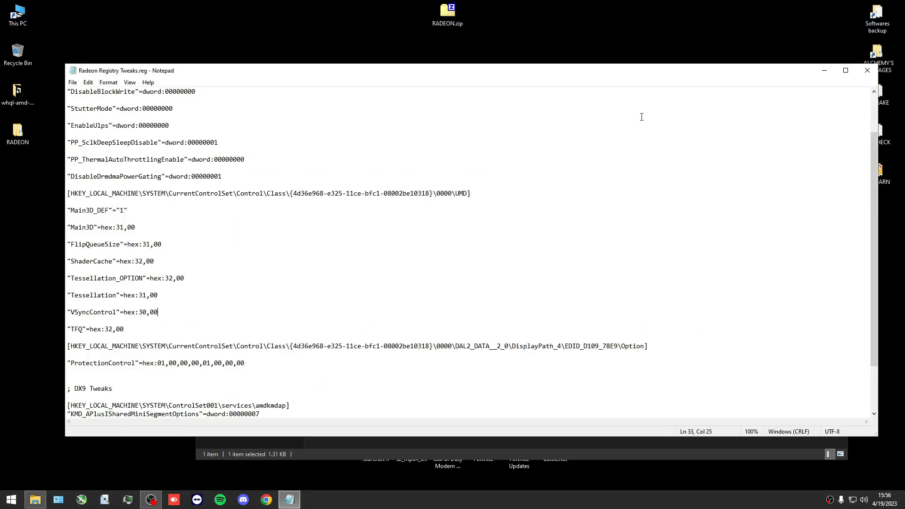
click(868, 75)
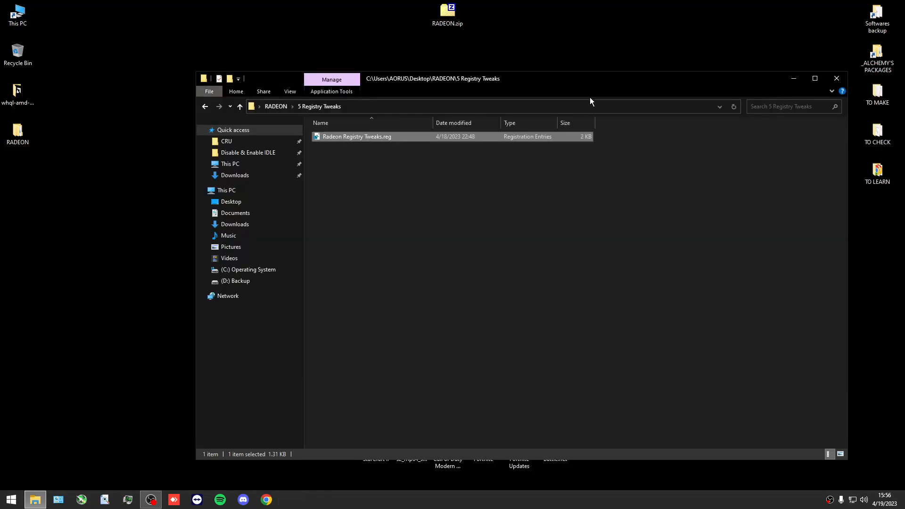
key(alt+F4)
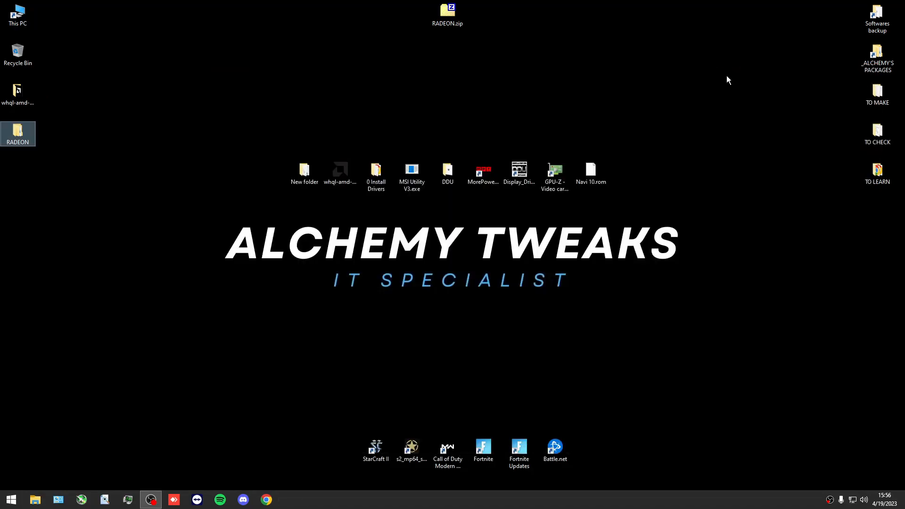